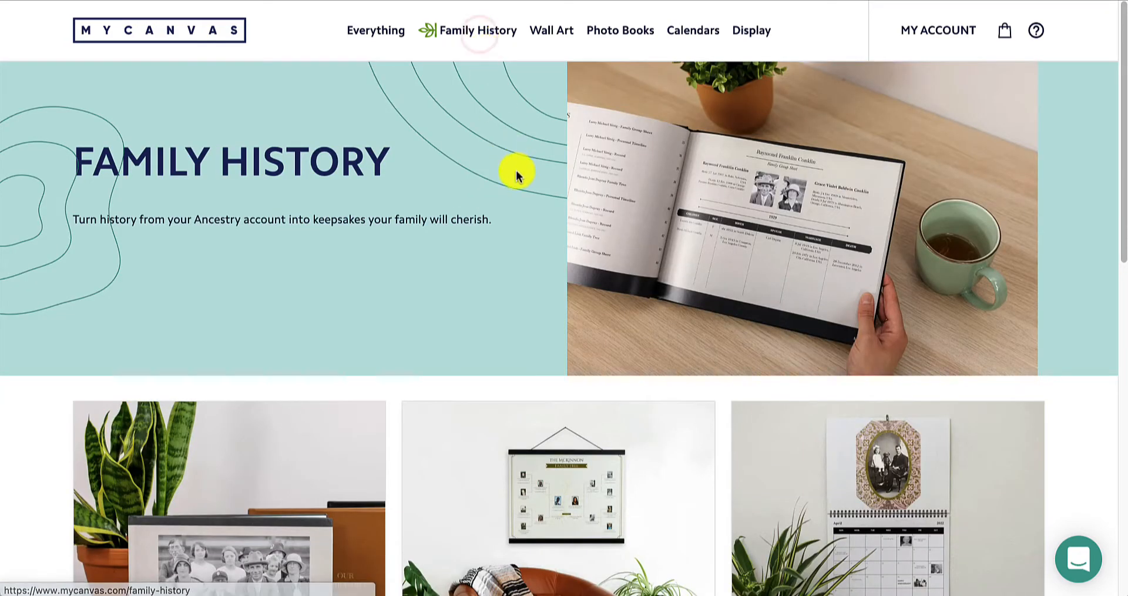
Open the Family History Wall Calendar product, start creating one, and log in using the Ancestry account
scroll(658, 347, down, 4)
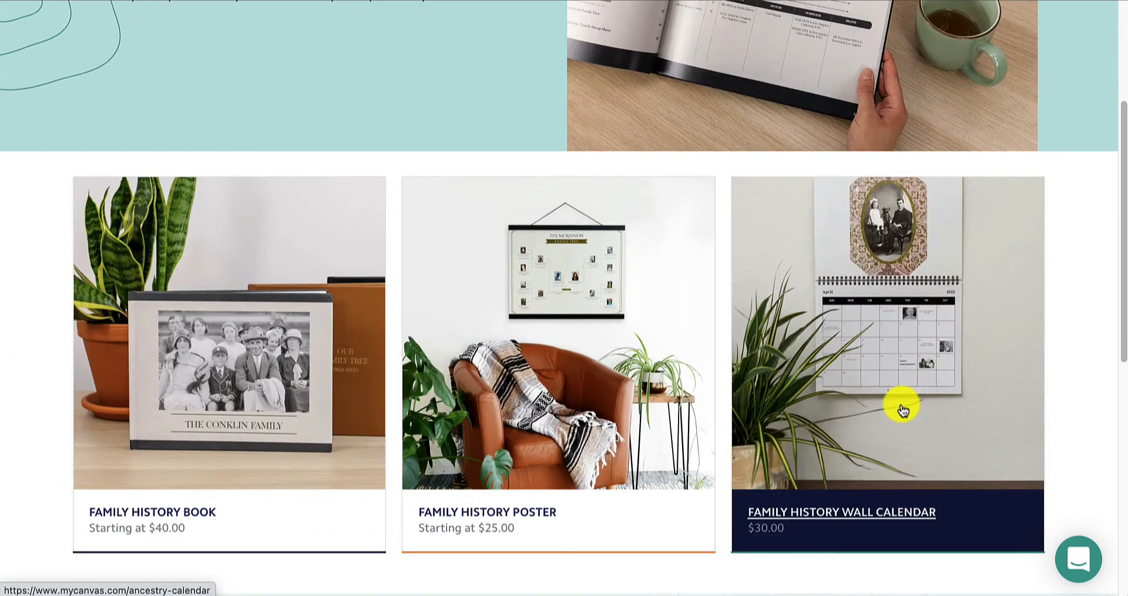
click(903, 410)
click(897, 437)
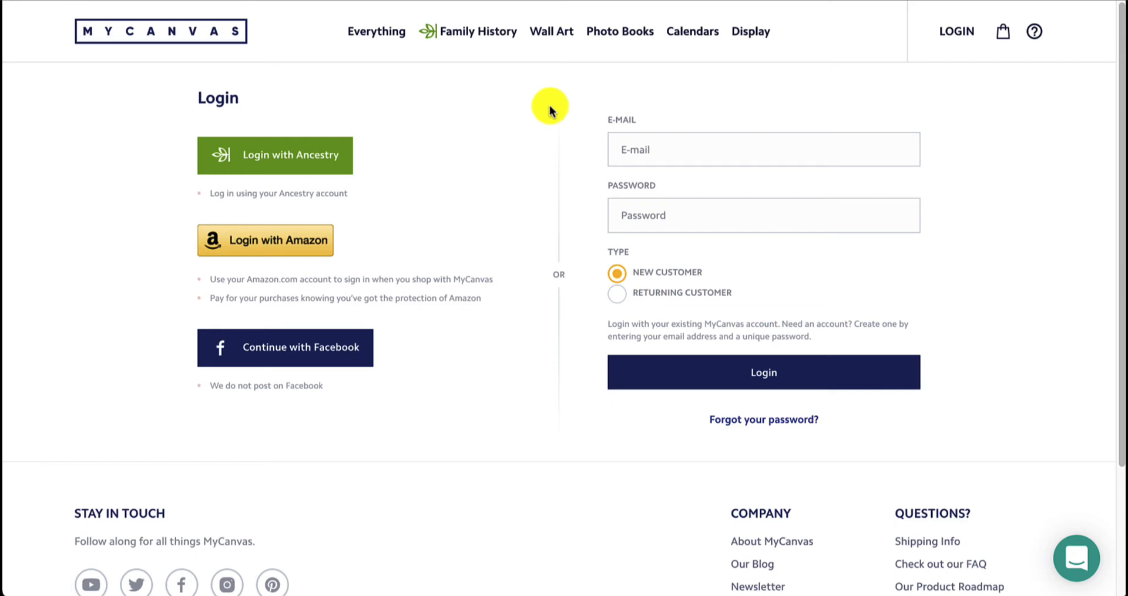
click(262, 162)
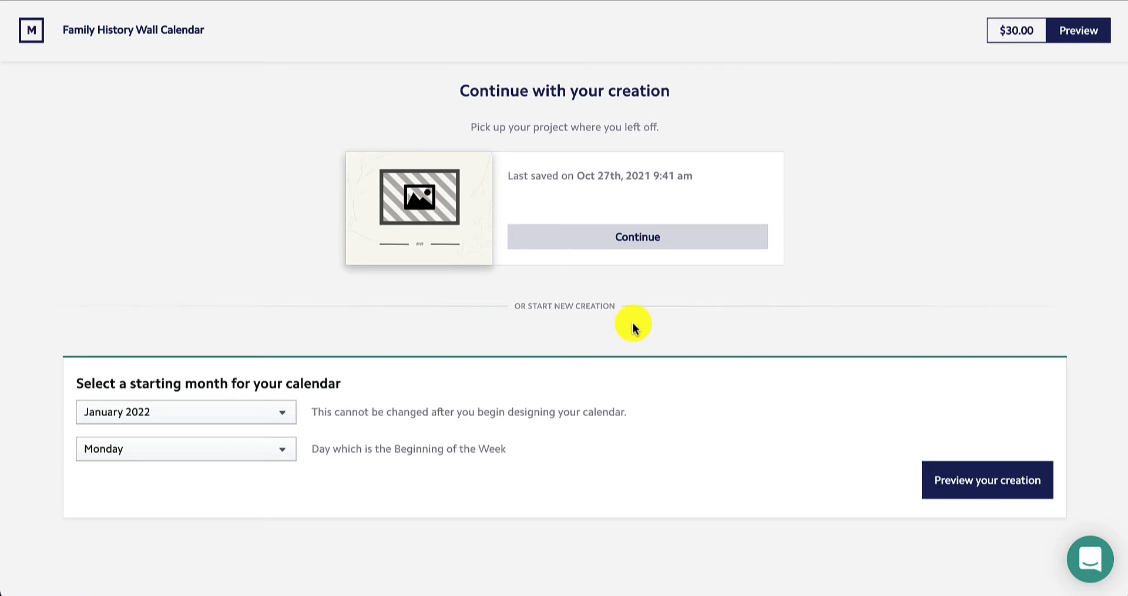
Start a new calendar creation beginning in January 2022 with Sunday as the first day of the week
click(166, 420)
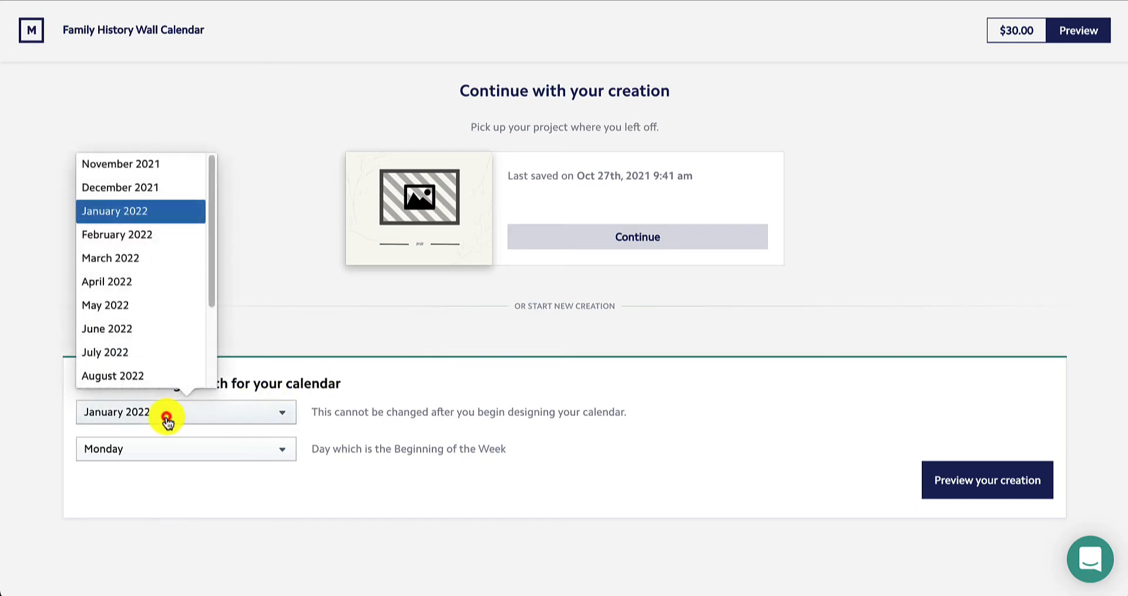
click(164, 217)
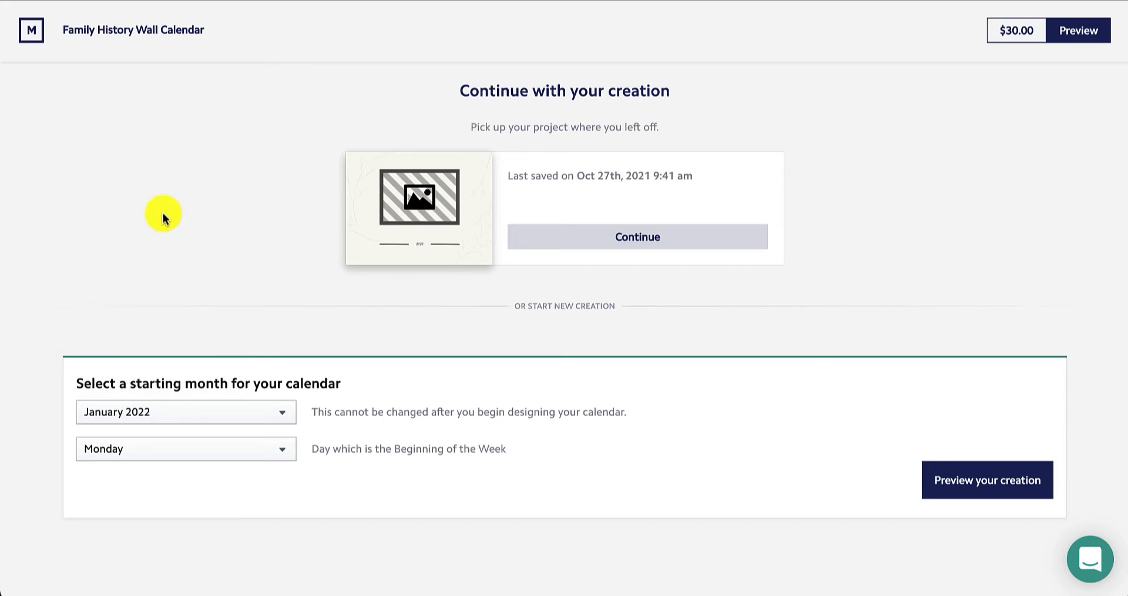
click(223, 448)
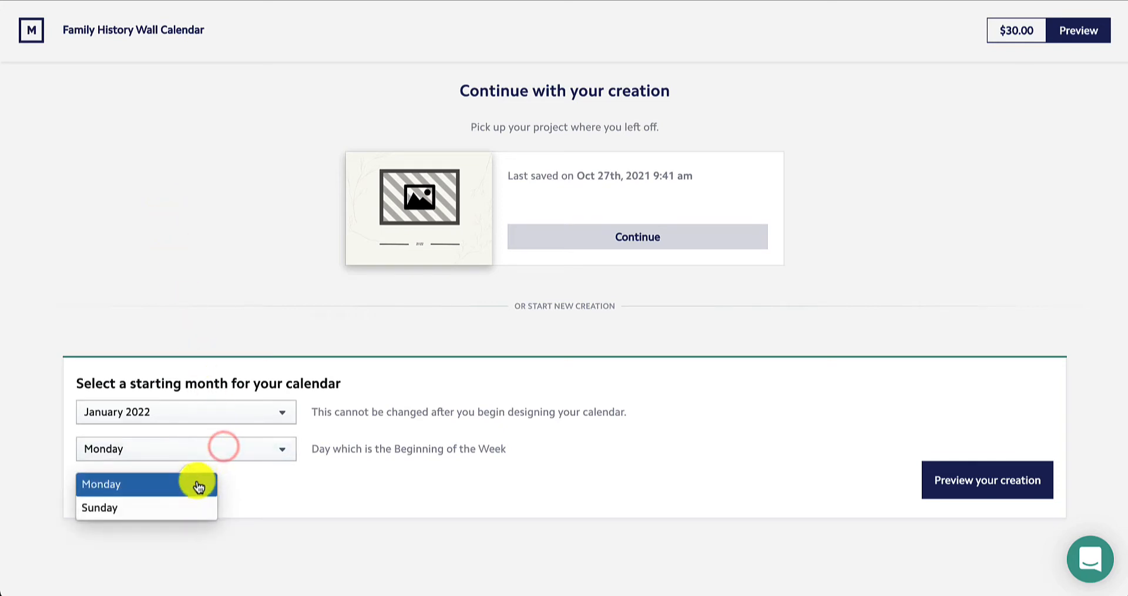
click(176, 508)
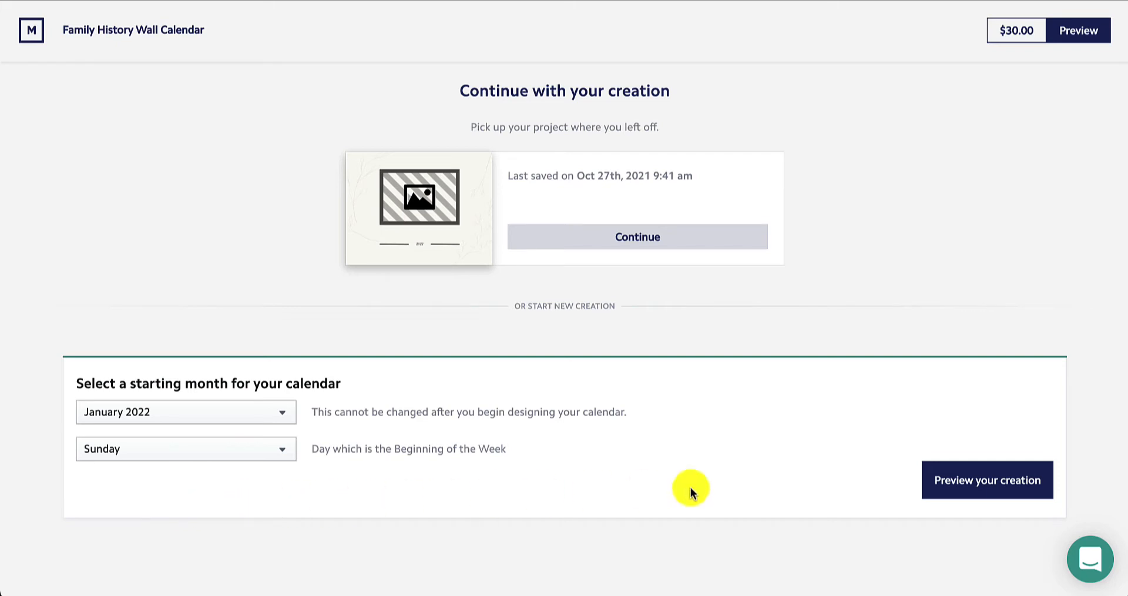
click(958, 481)
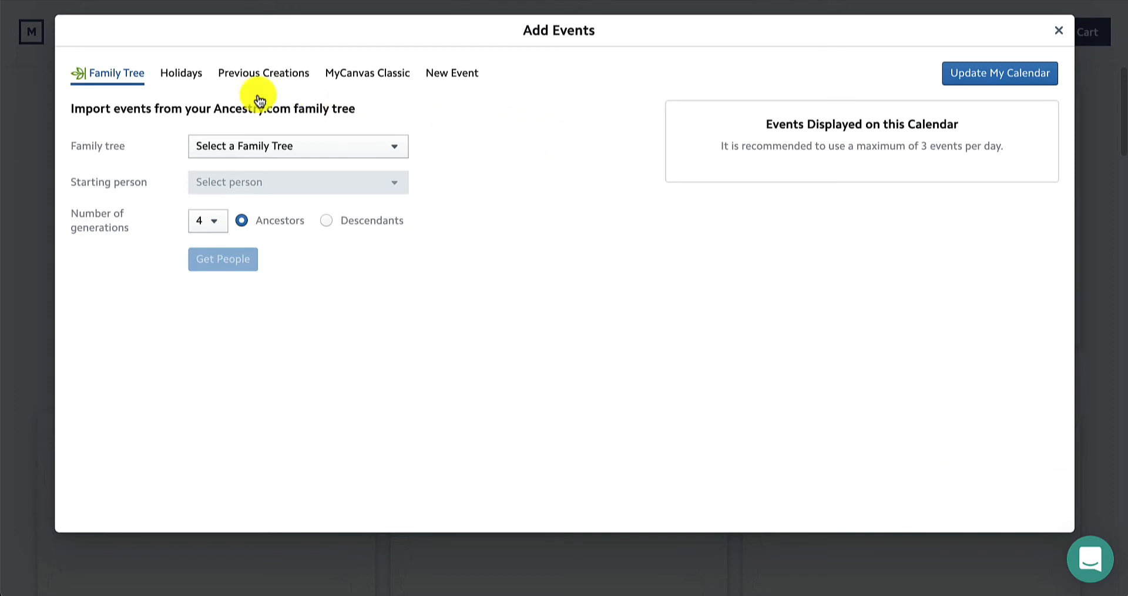
Get the people from the Hamilton Family Tree for 4 generations of ancestors, starting with Alexander Hamilton
click(109, 77)
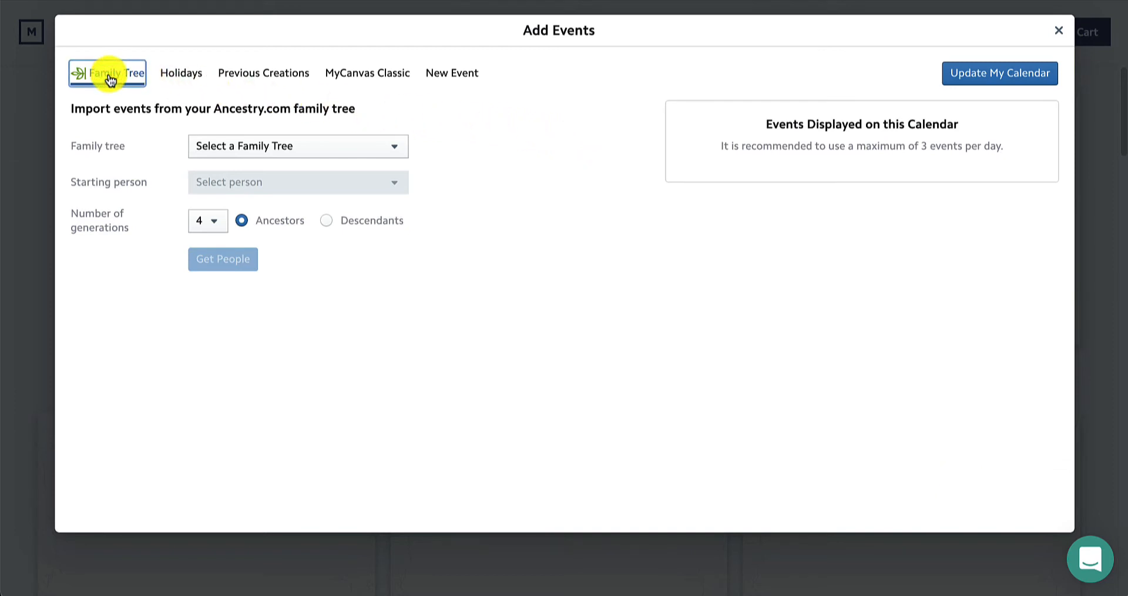
click(256, 160)
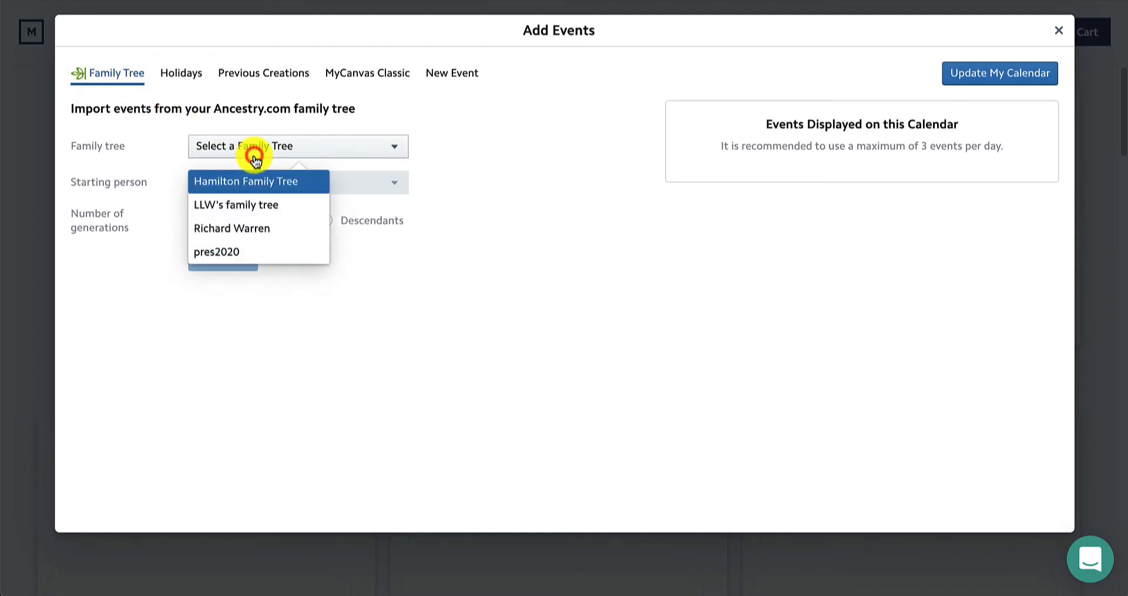
click(264, 182)
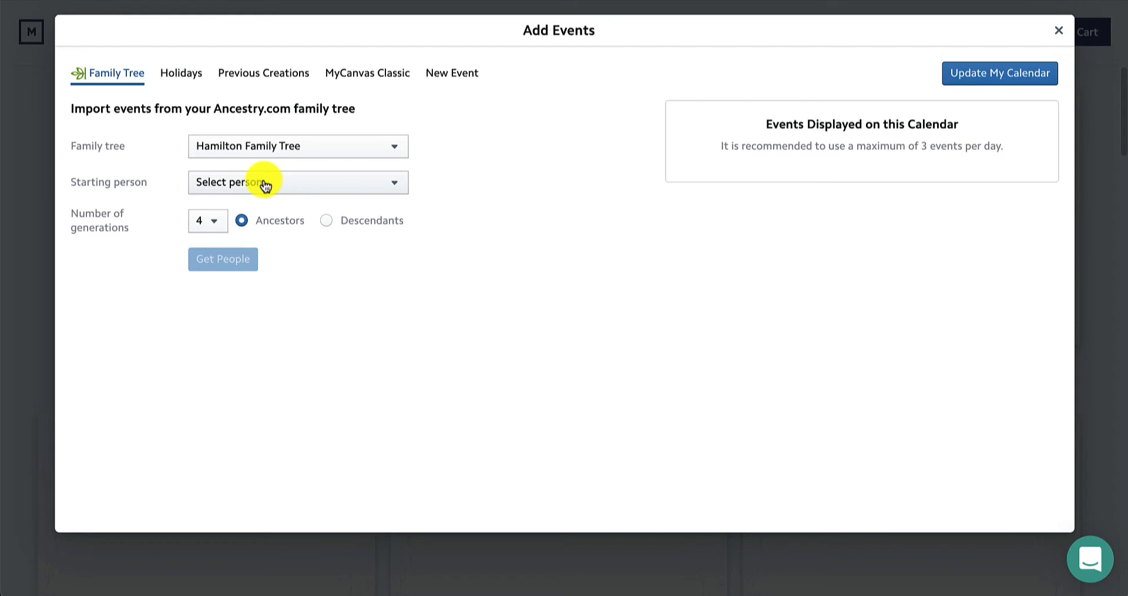
click(265, 183)
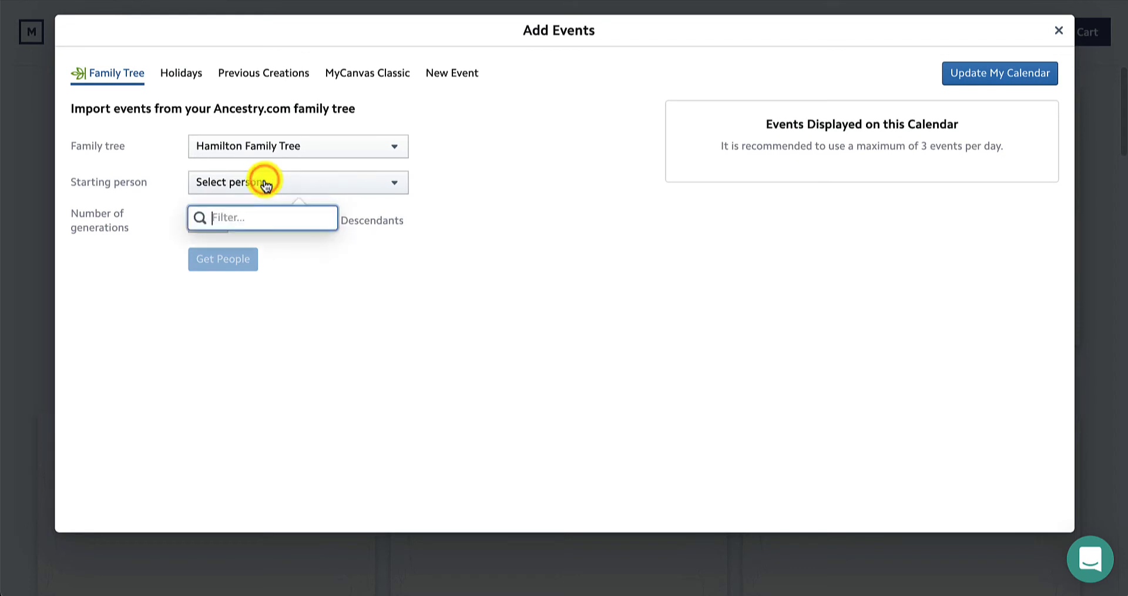
text(Alexander)
click(275, 240)
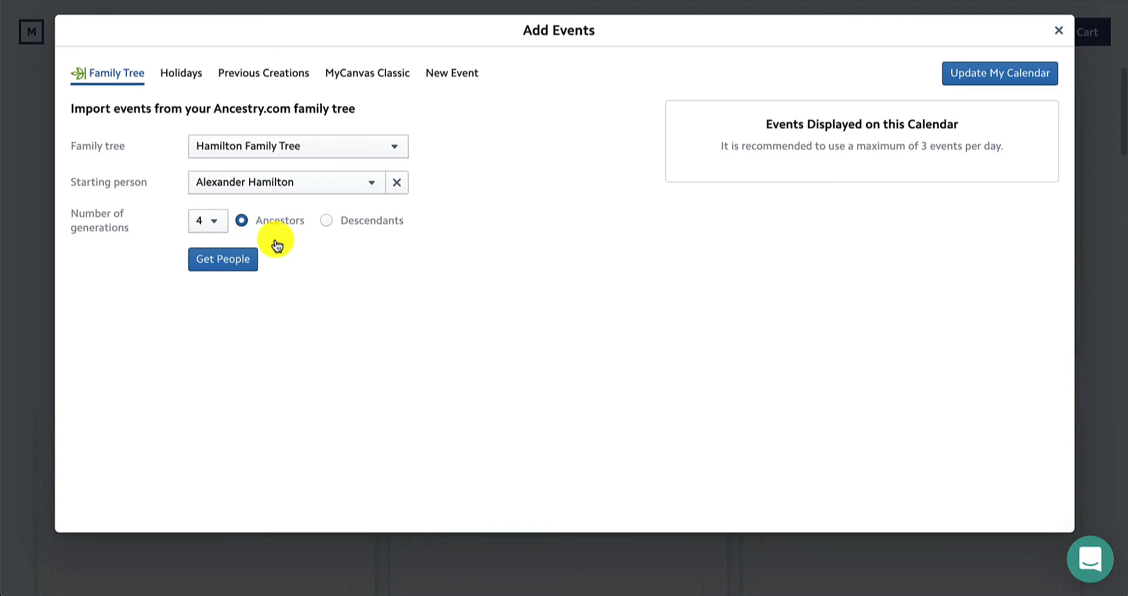
click(218, 260)
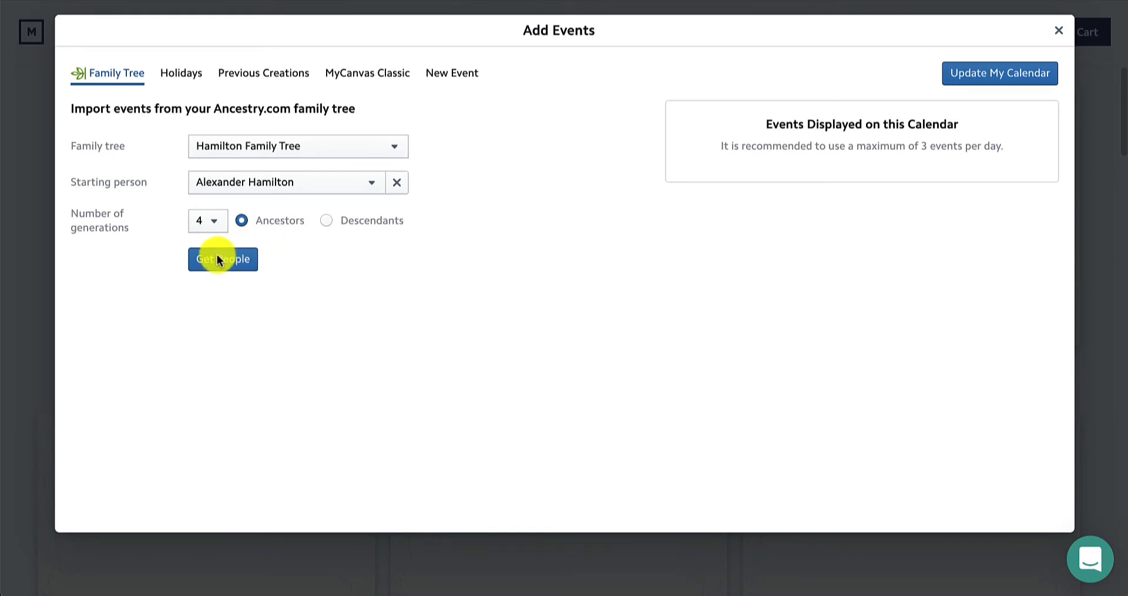
click(218, 258)
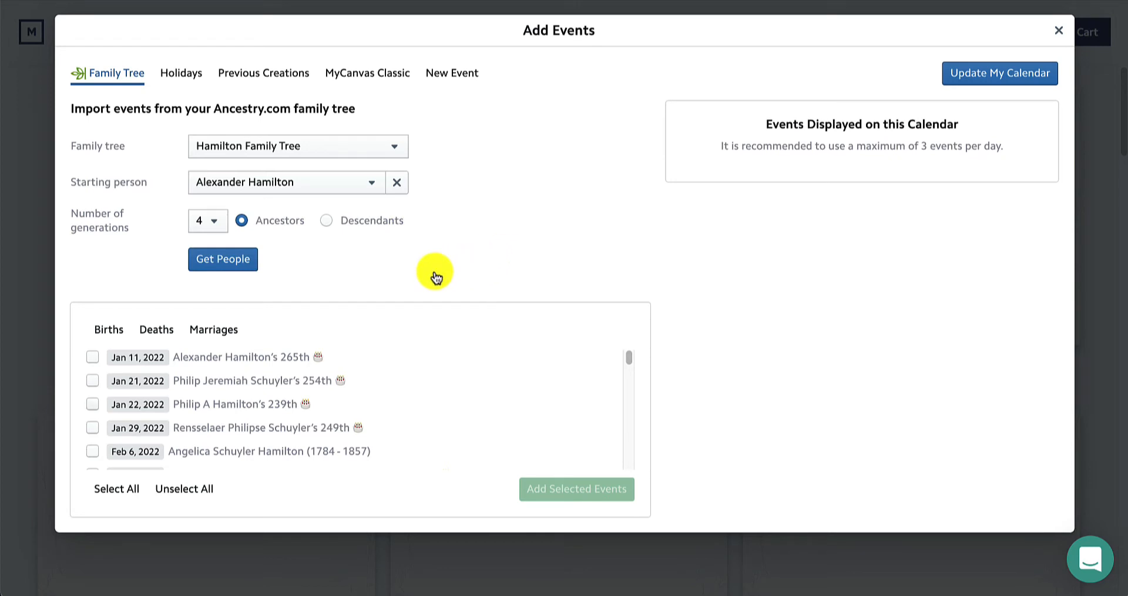
Select all the family tree events and add them to the calendar
click(92, 357)
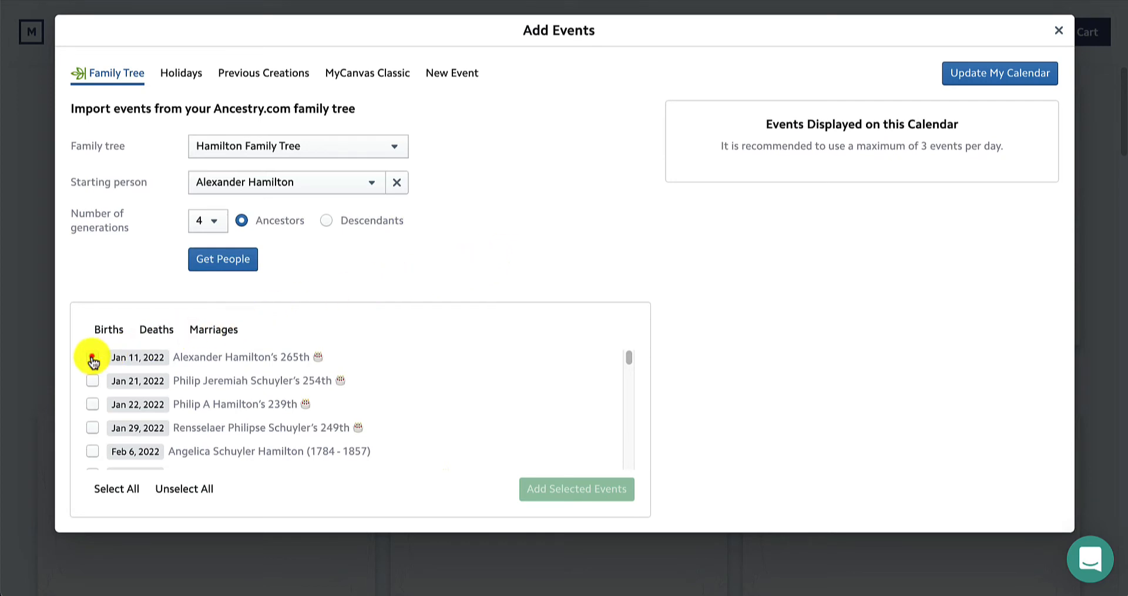
click(92, 404)
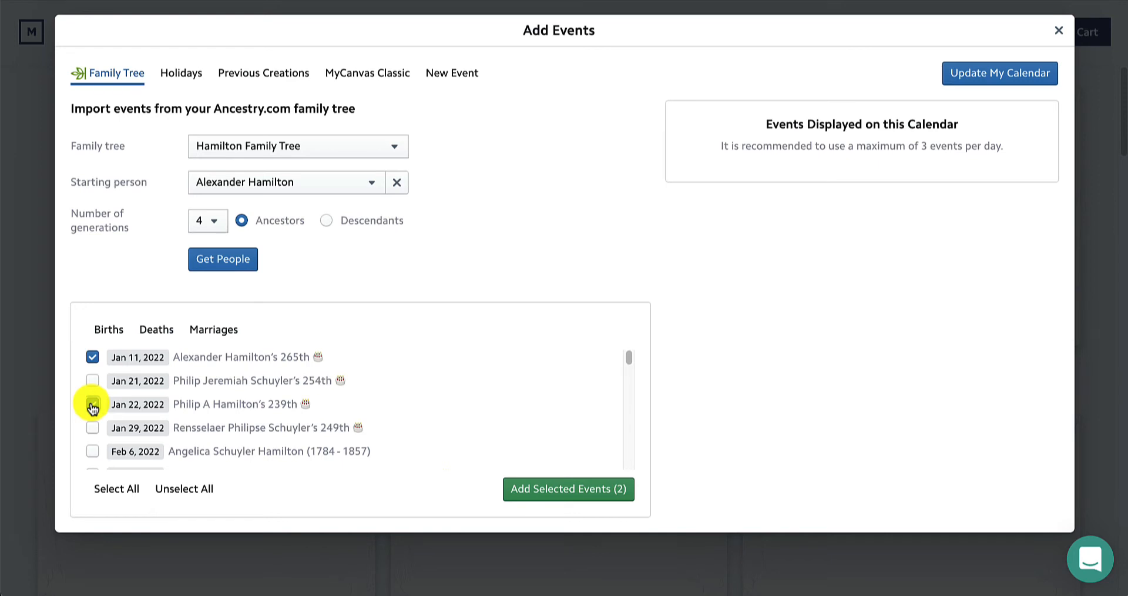
click(109, 490)
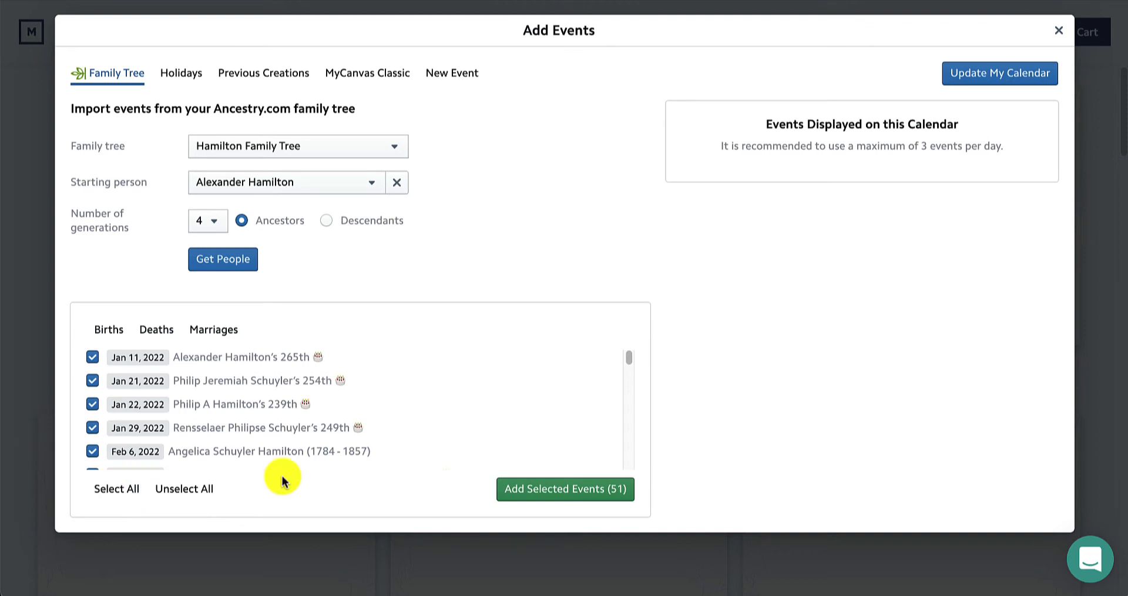
click(512, 491)
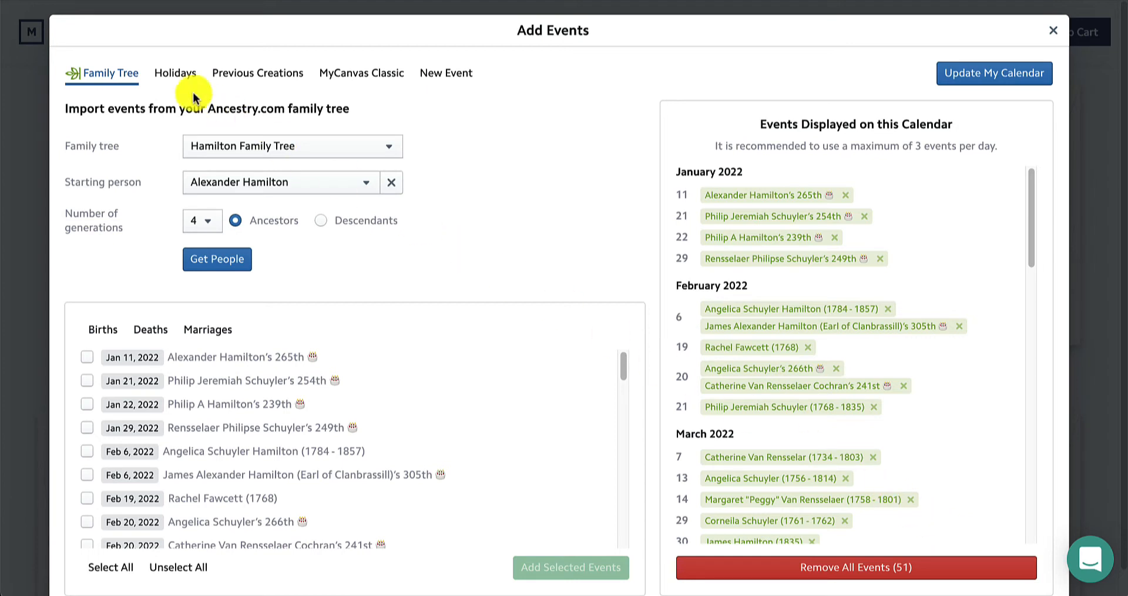
Add all National holidays for the United States to the calendar's events
click(167, 77)
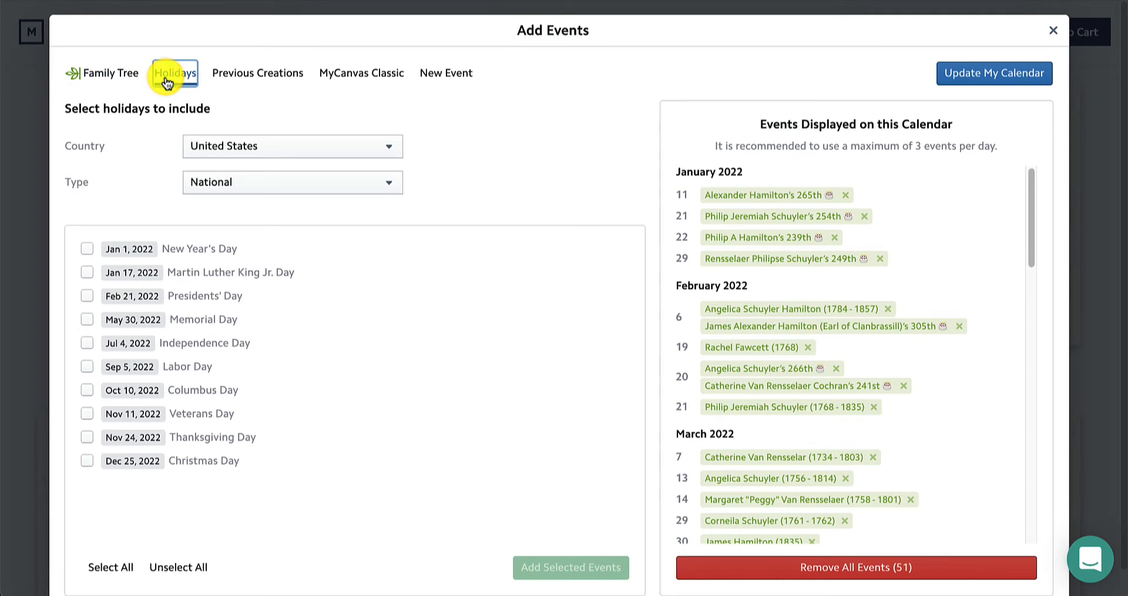
click(213, 159)
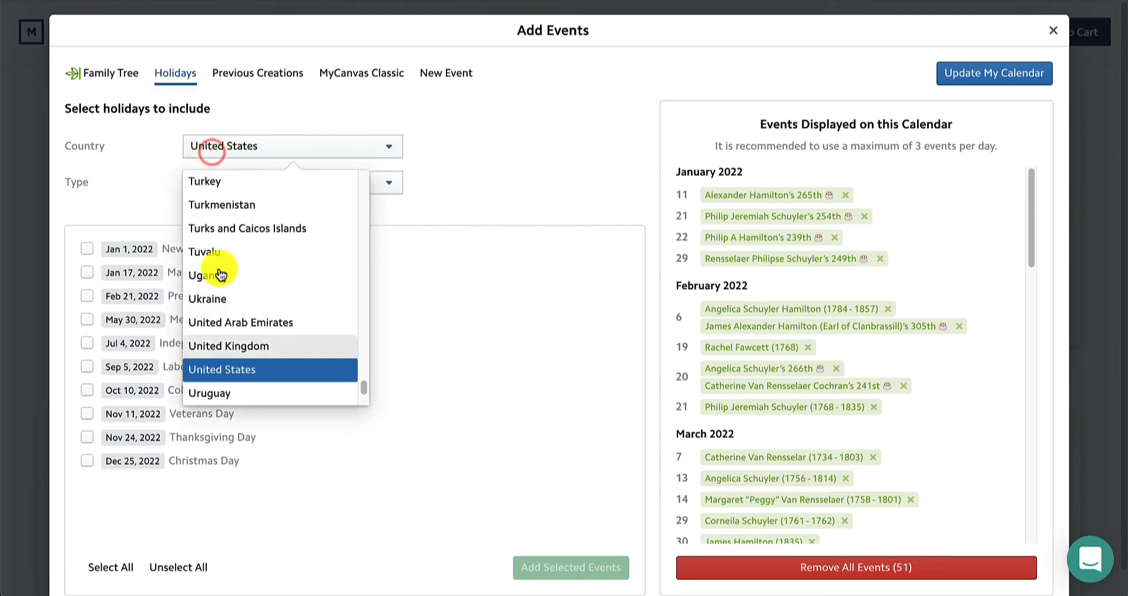
click(223, 366)
click(246, 191)
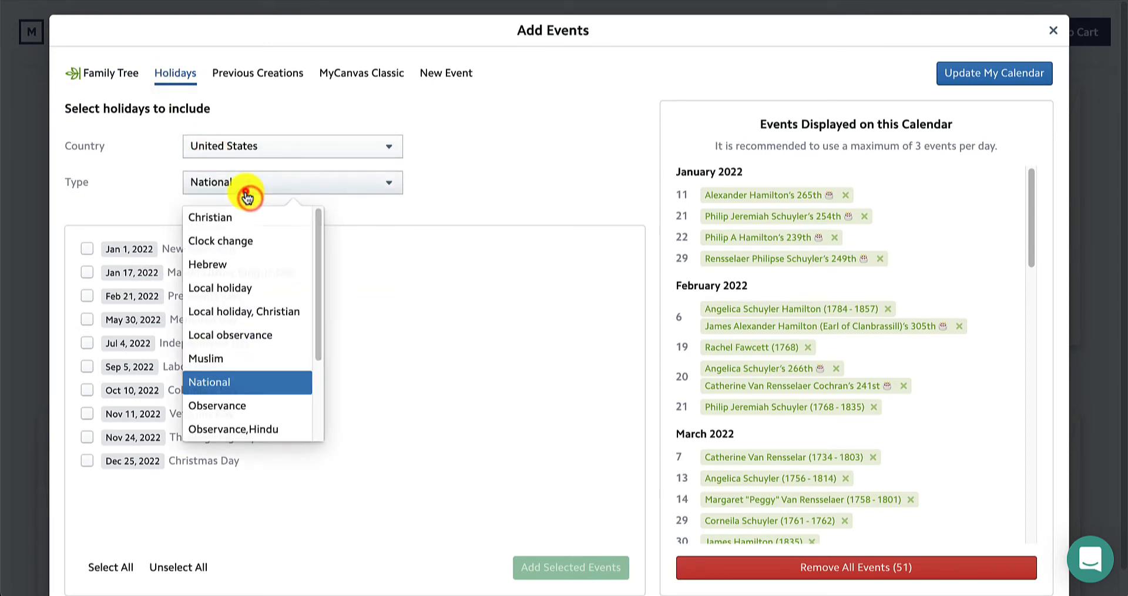
click(244, 383)
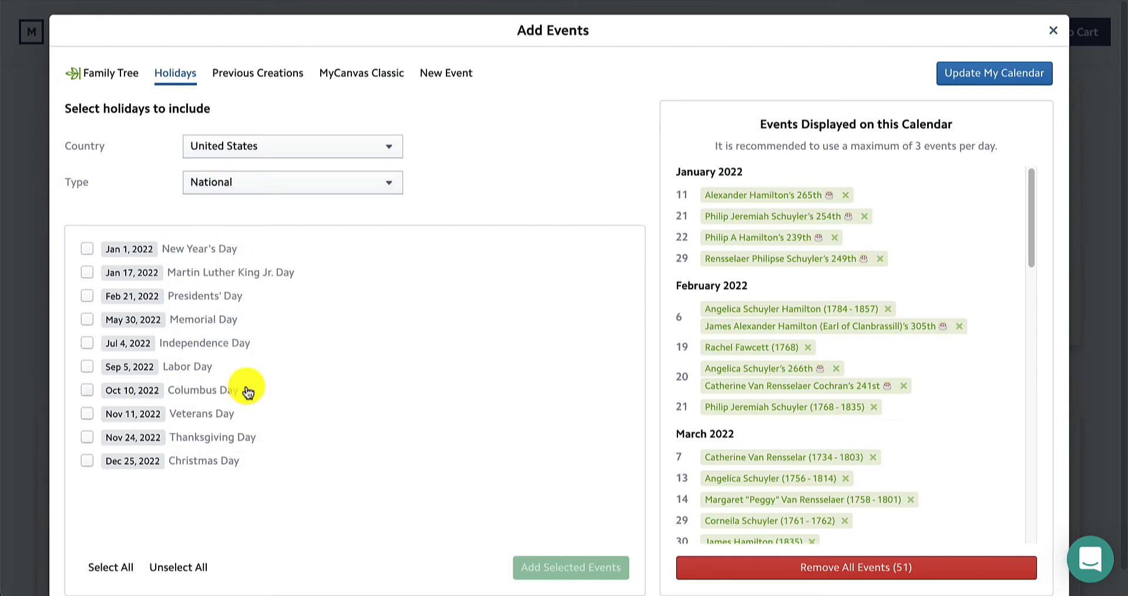
click(87, 248)
click(87, 273)
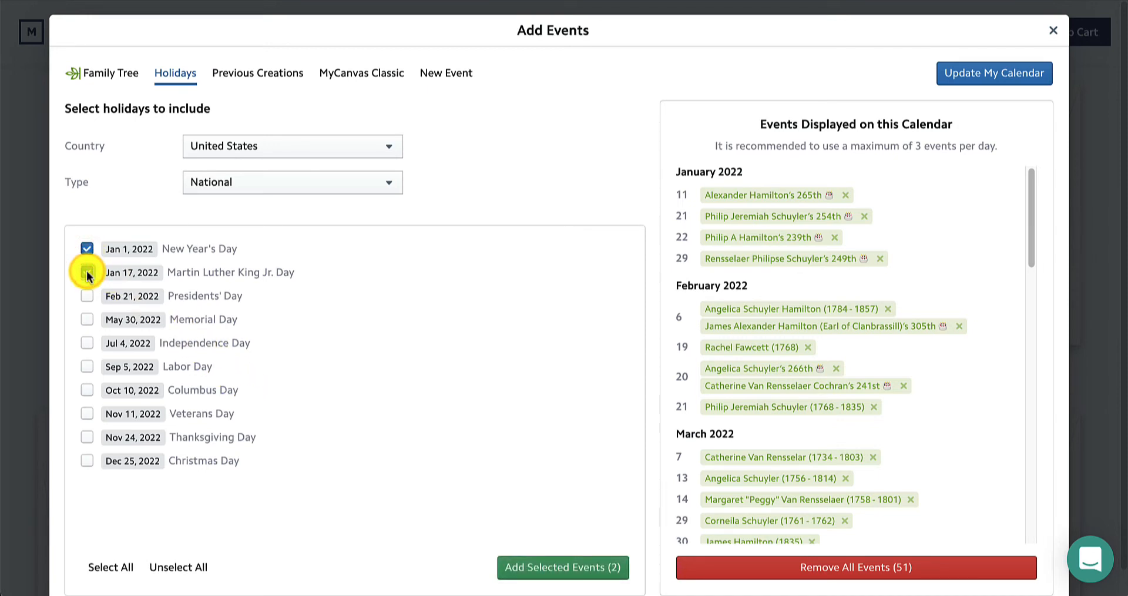
click(110, 565)
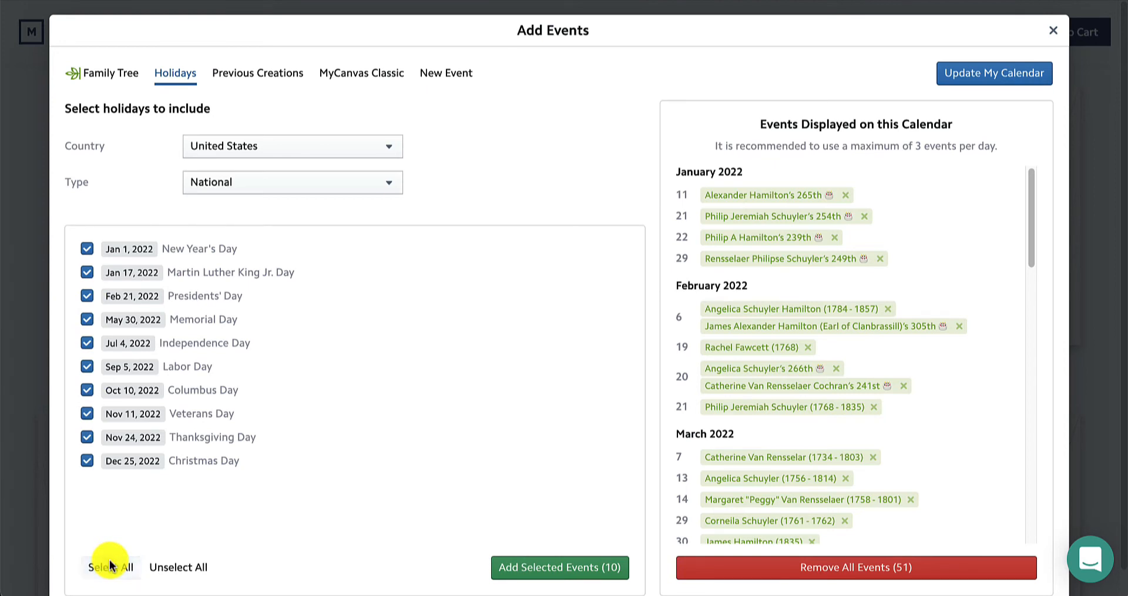
click(535, 576)
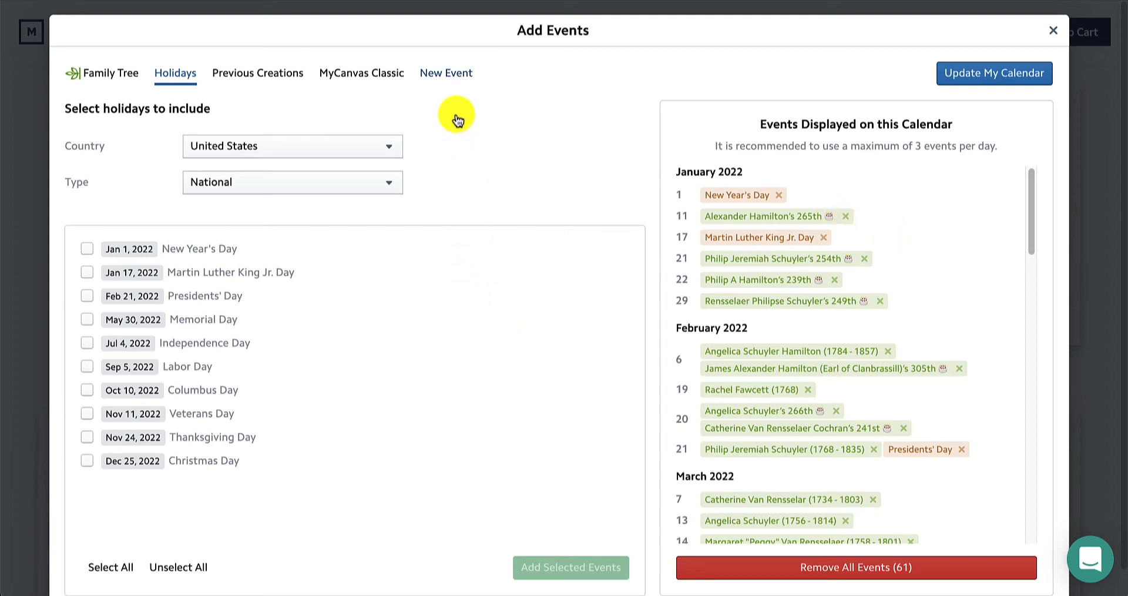
Add a custom event described as "My Birthday" on January 4, 2022
click(453, 81)
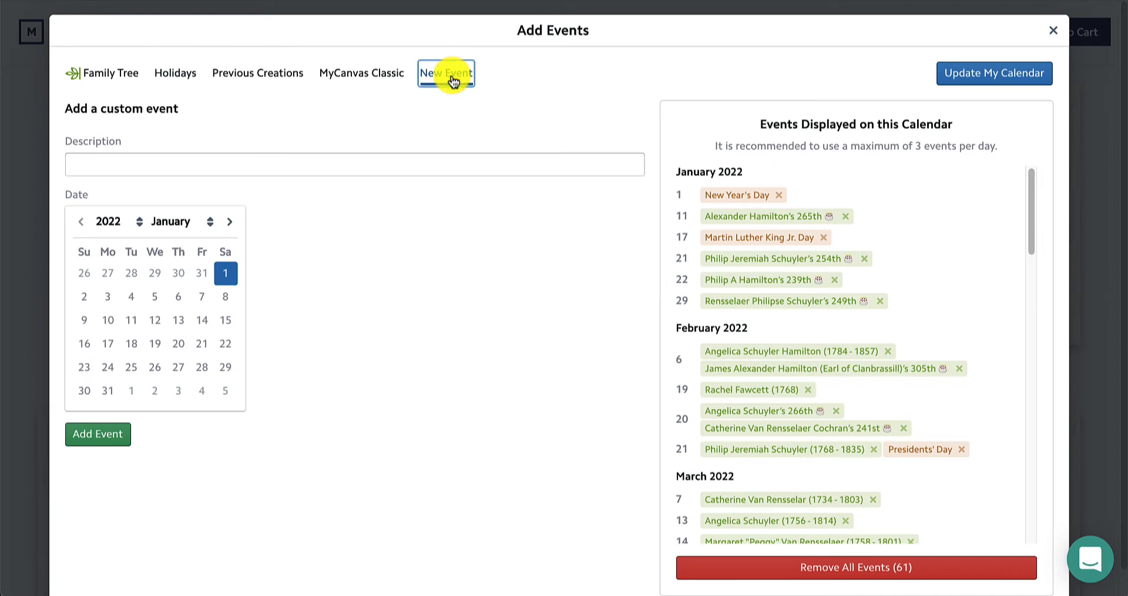
click(157, 158)
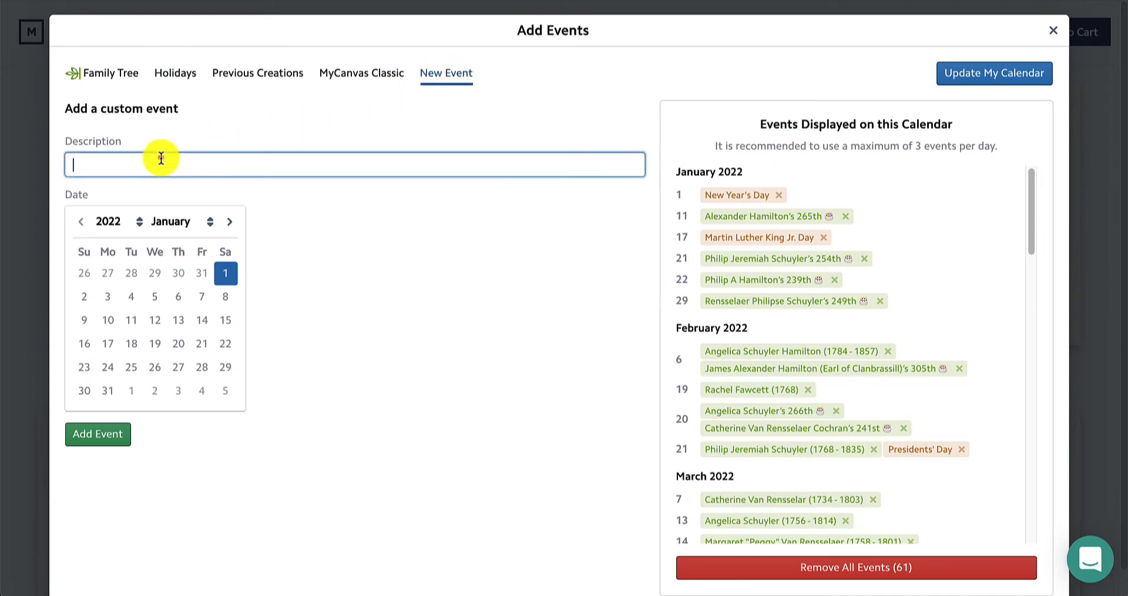
text(My Birthday)
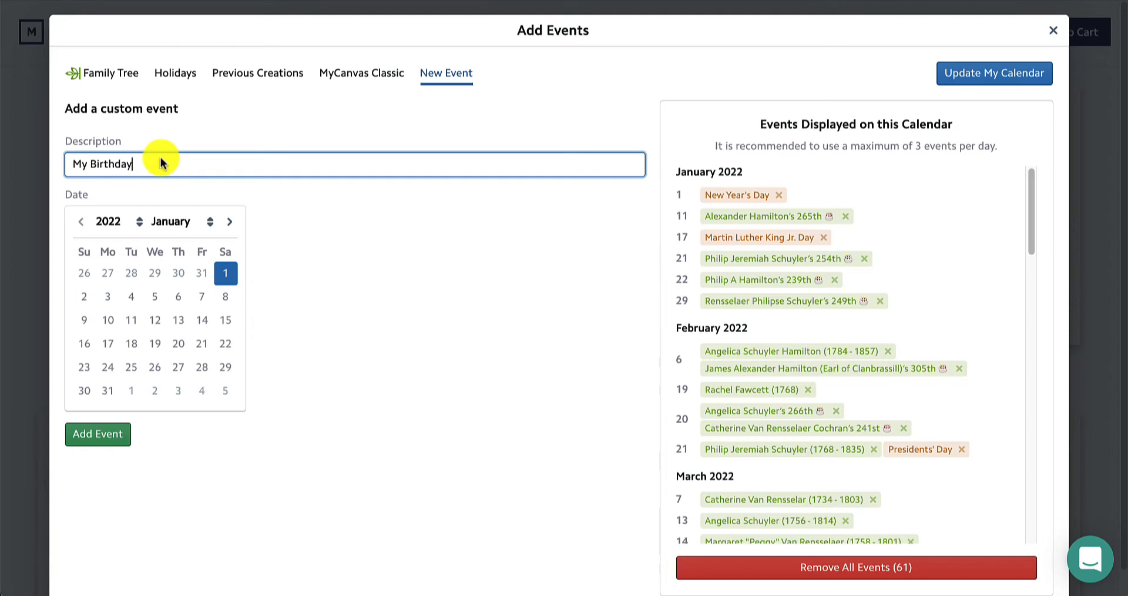
click(131, 296)
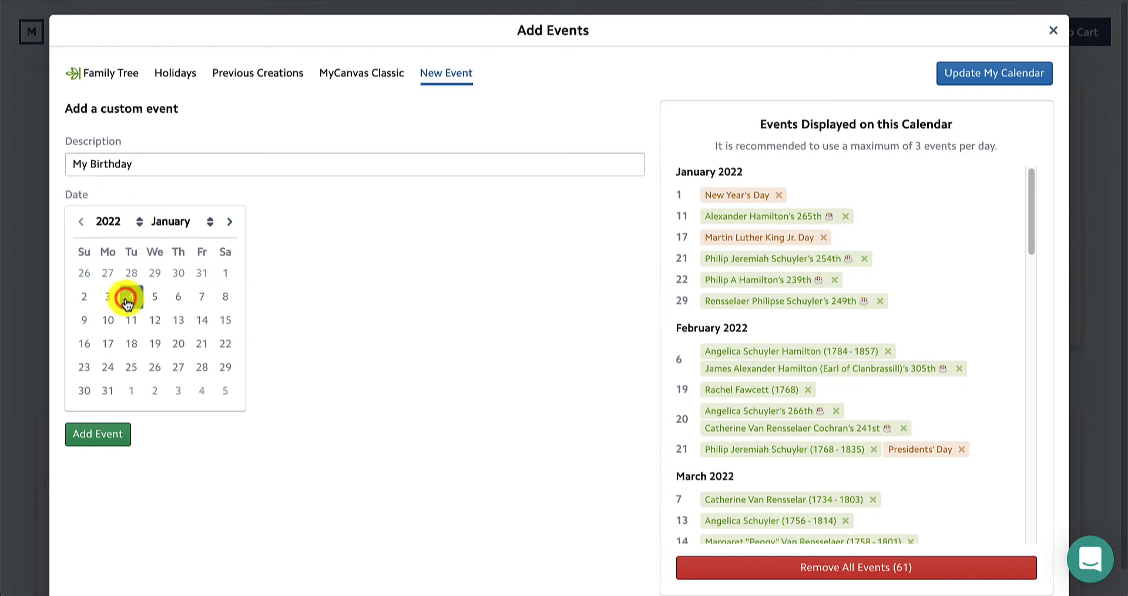
click(118, 442)
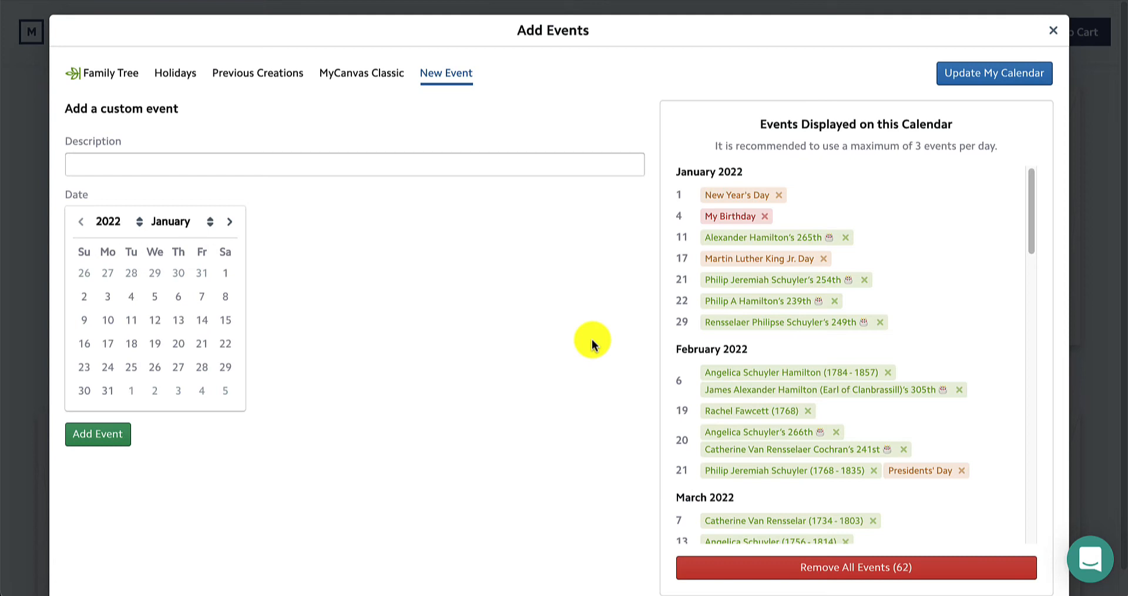
Remove the January 29 birthday from the displayed events and update the calendar with the remaining ones
click(879, 322)
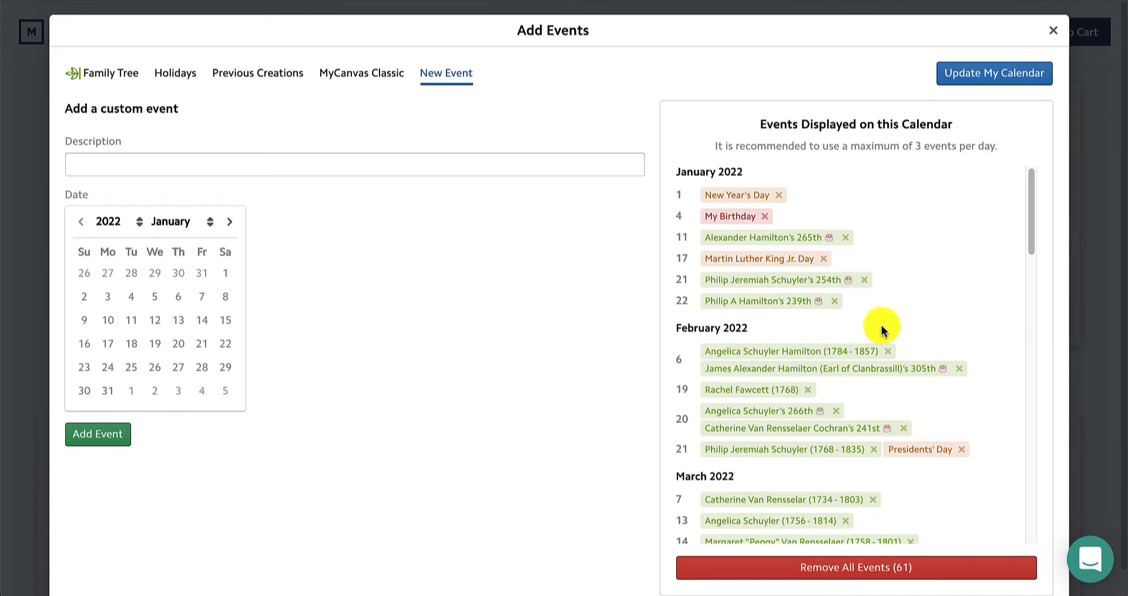
click(970, 82)
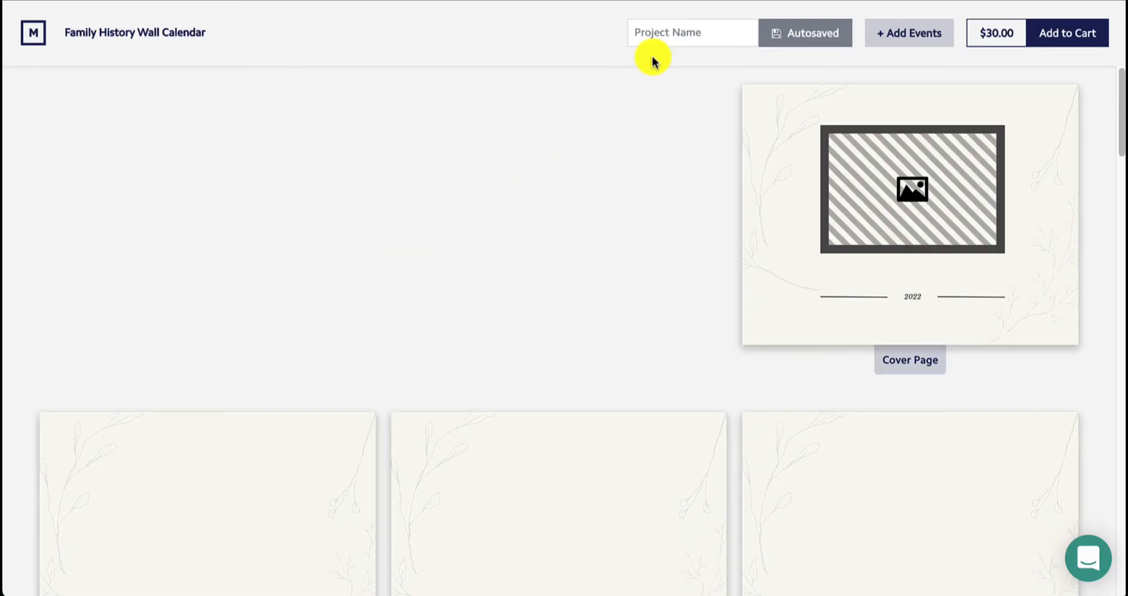
Name the calendar project Family Tree Tutorial
click(689, 33)
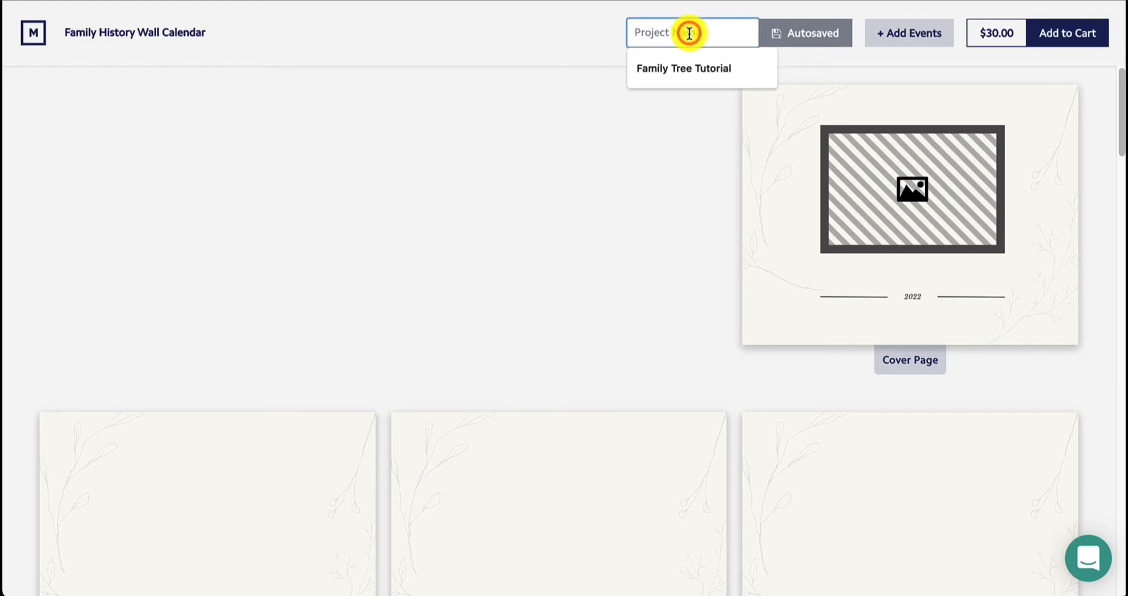
click(693, 67)
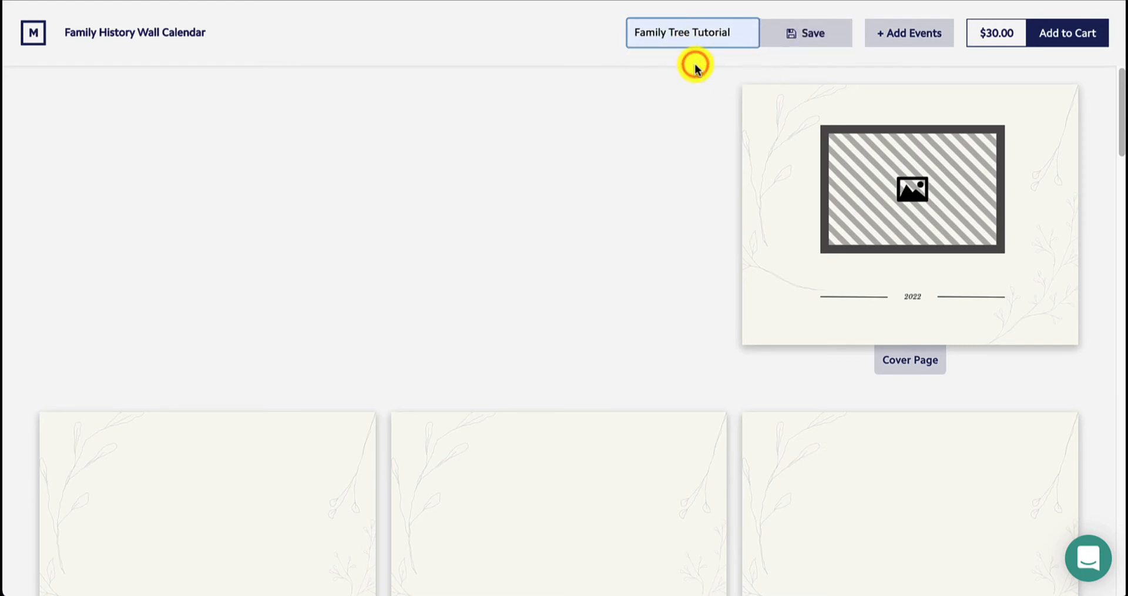
Save the project and fill the cover page's photo placeholder with the Ancestry painting of the seated woman holding a child
click(792, 39)
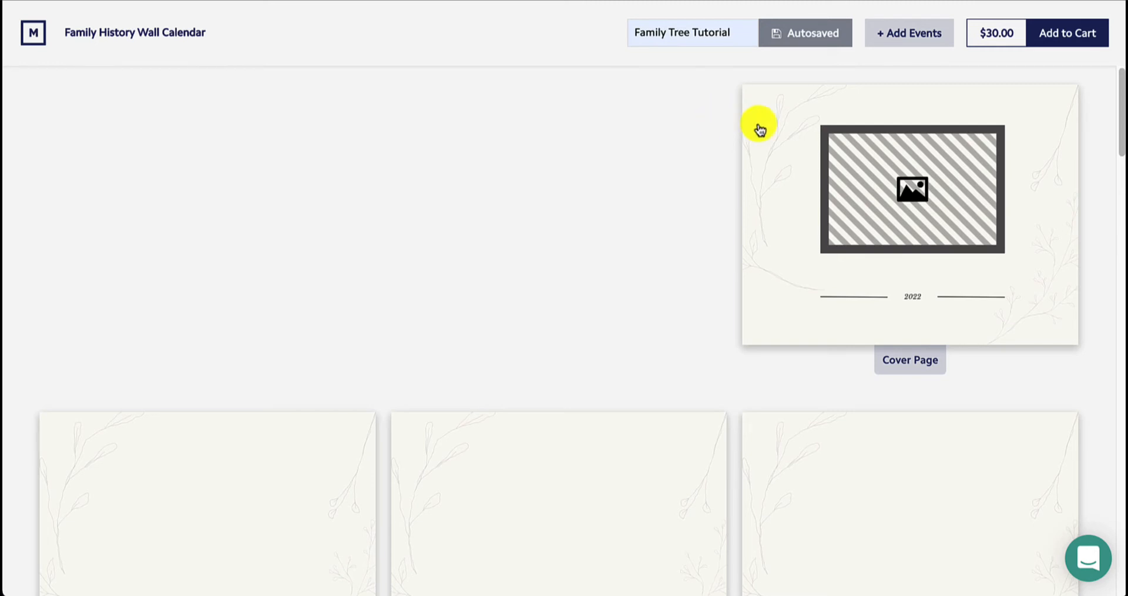
click(868, 152)
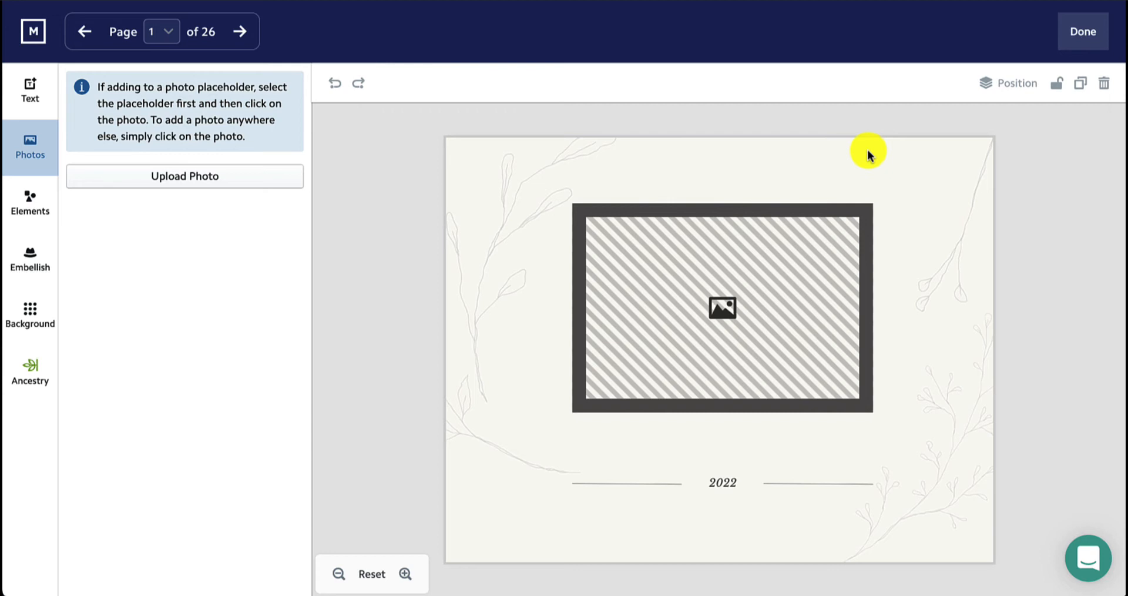
click(793, 245)
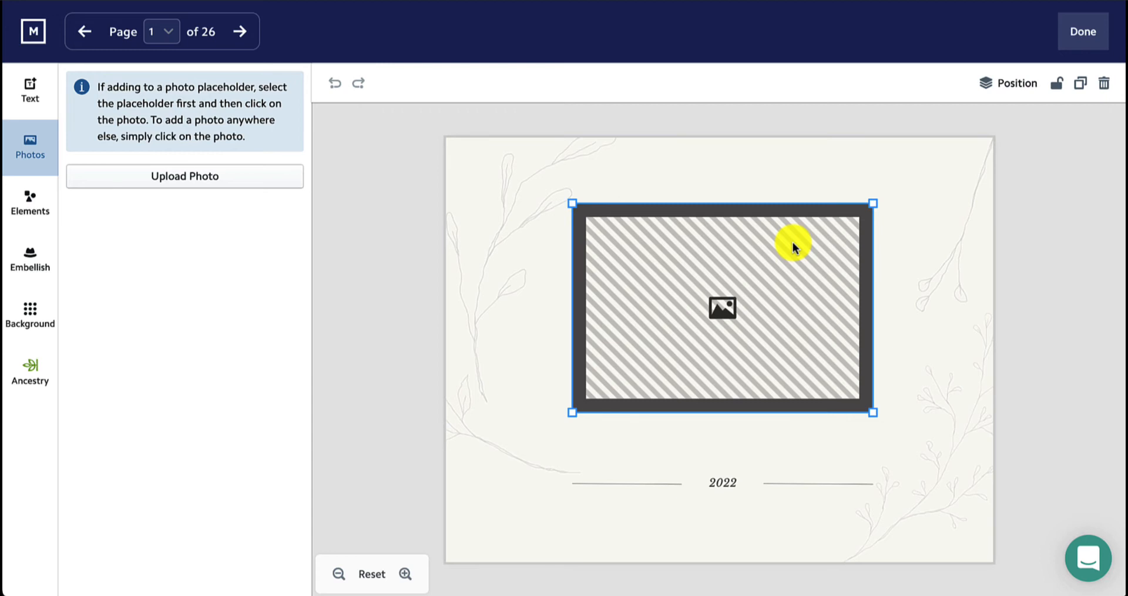
click(14, 372)
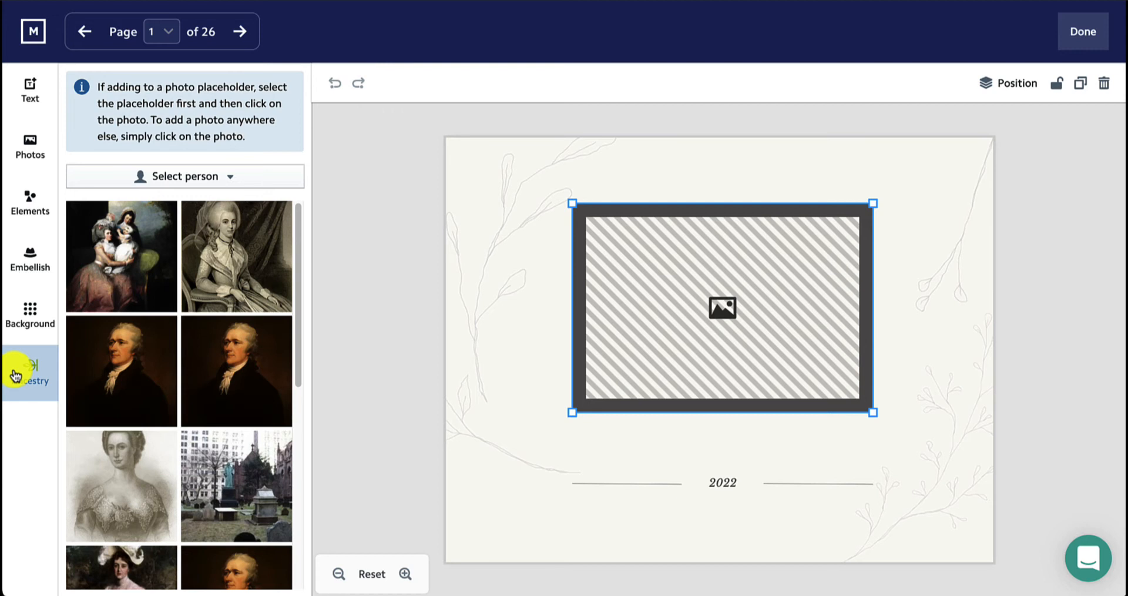
click(139, 289)
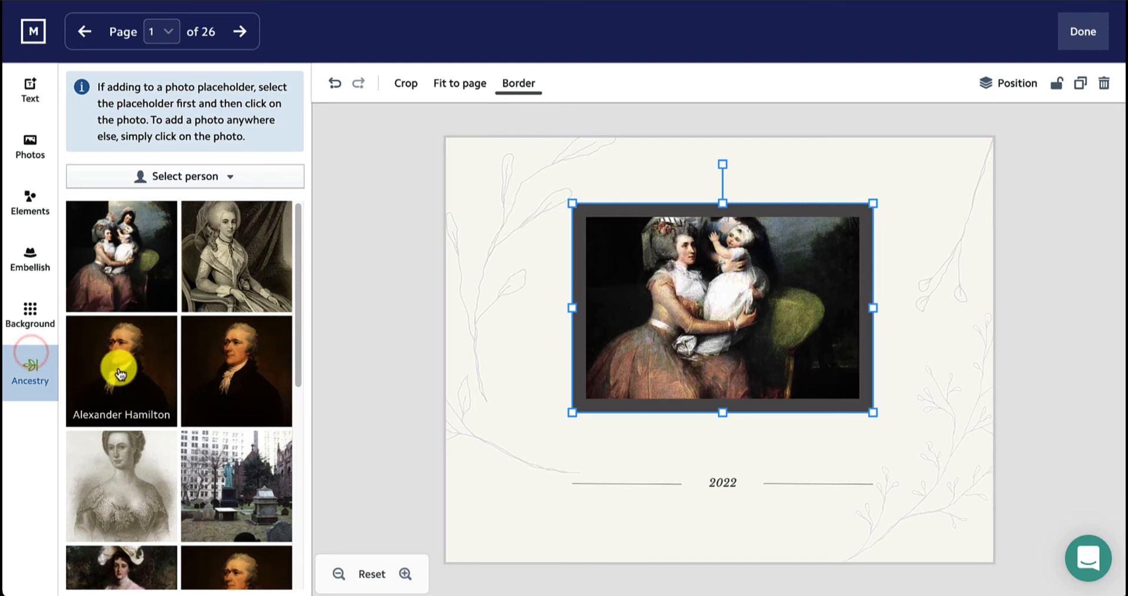
Upload Alexander_Hamilton_1757_1804_hi.jpeg and use it to replace the picture in the cover's photo frame
click(32, 166)
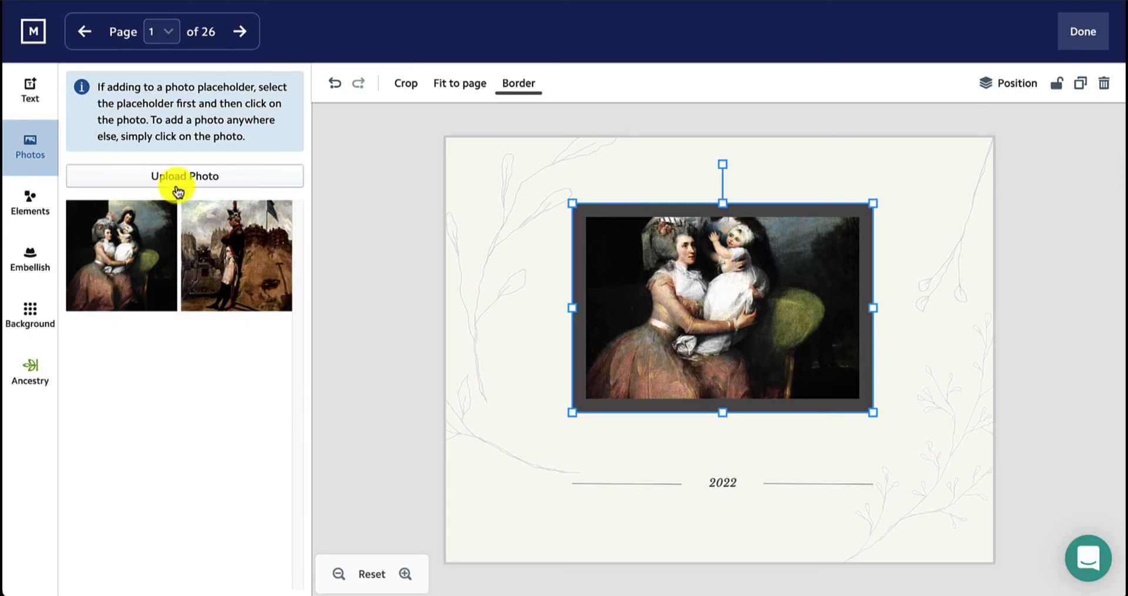
click(178, 189)
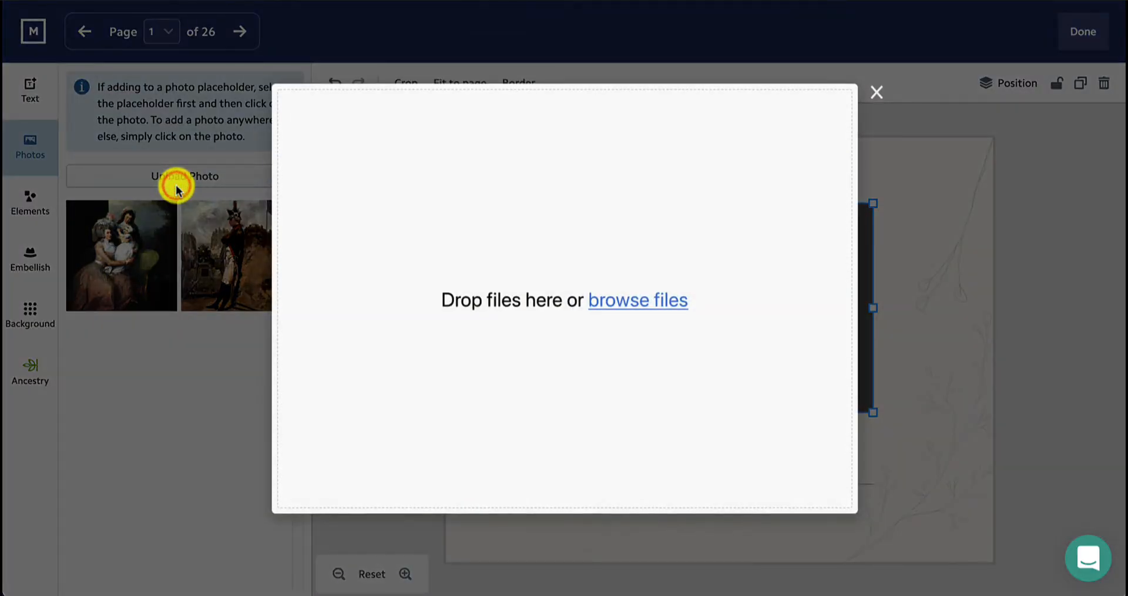
click(667, 312)
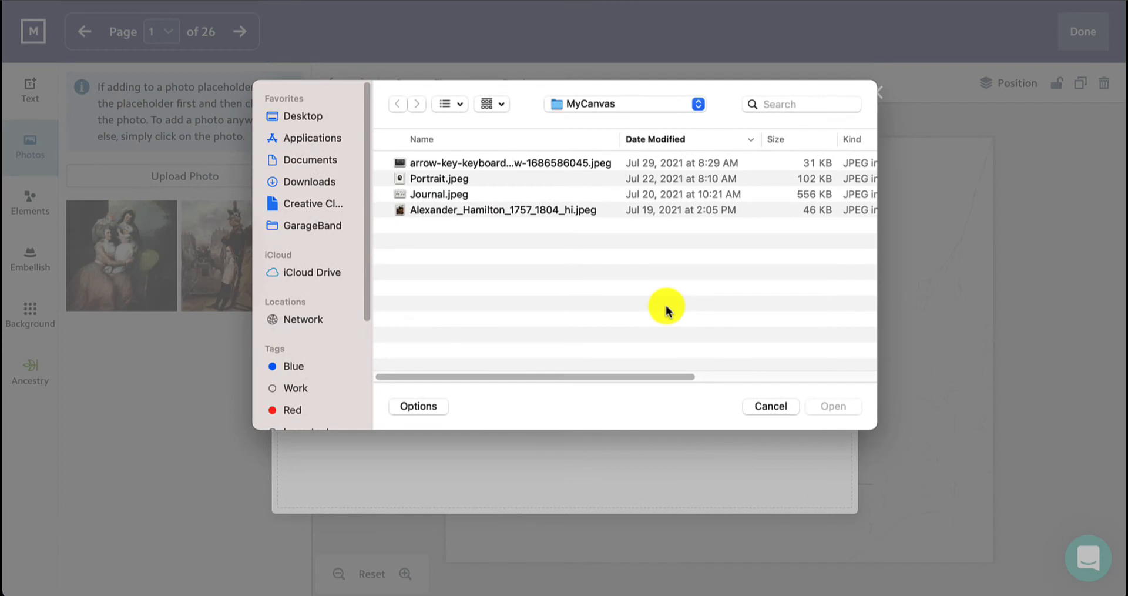
double_click(575, 214)
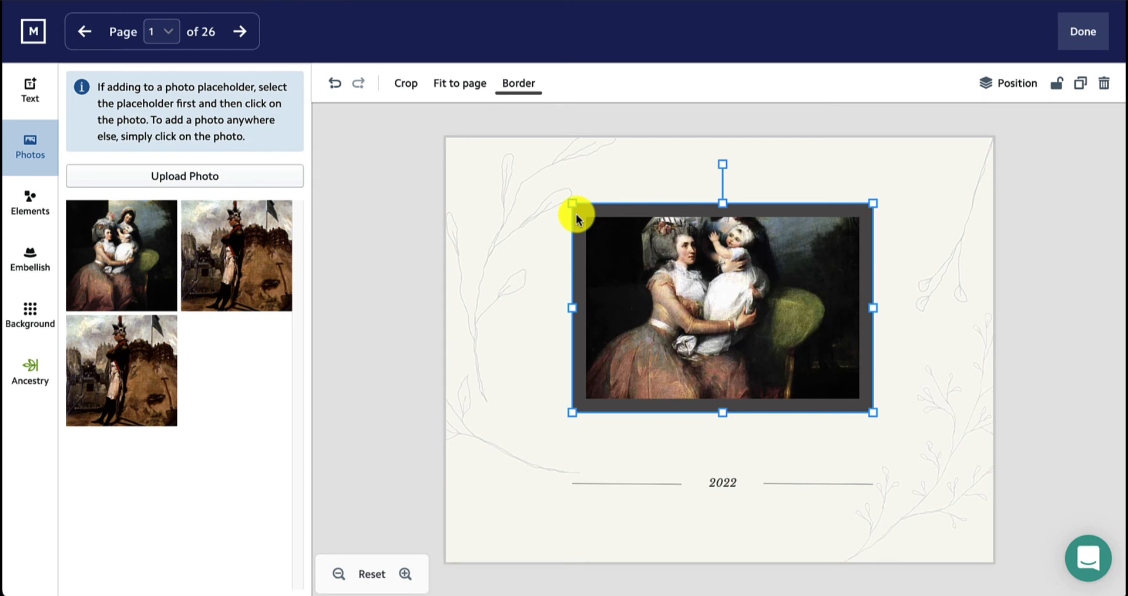
click(141, 375)
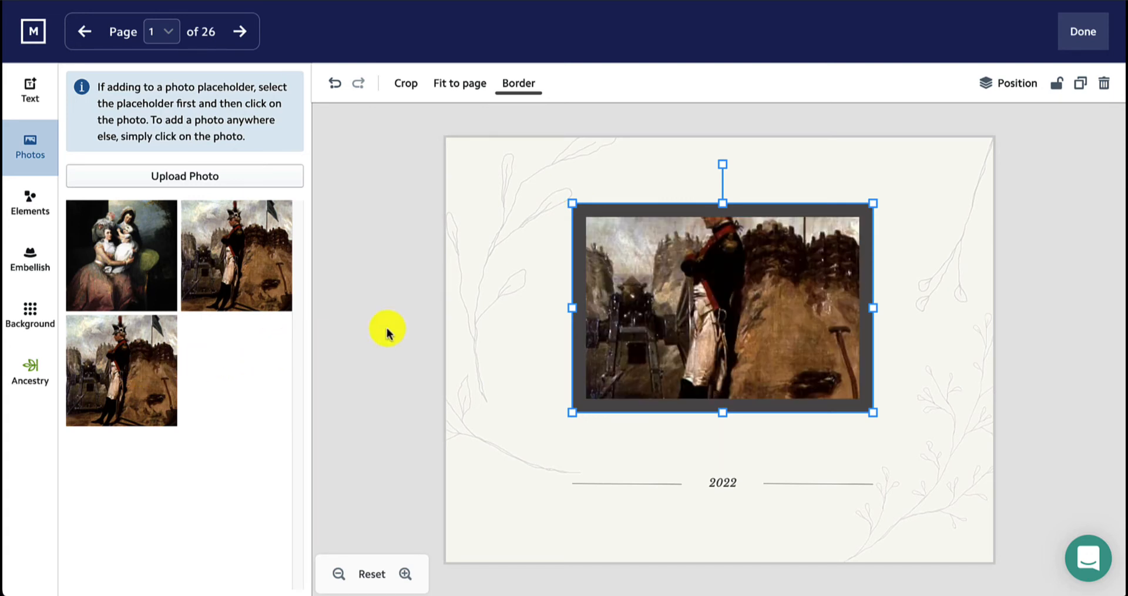
Enlarge the cover photo's frame, then extend its crop upward and shift the image down to include the soldier's hat and the flag
click(707, 277)
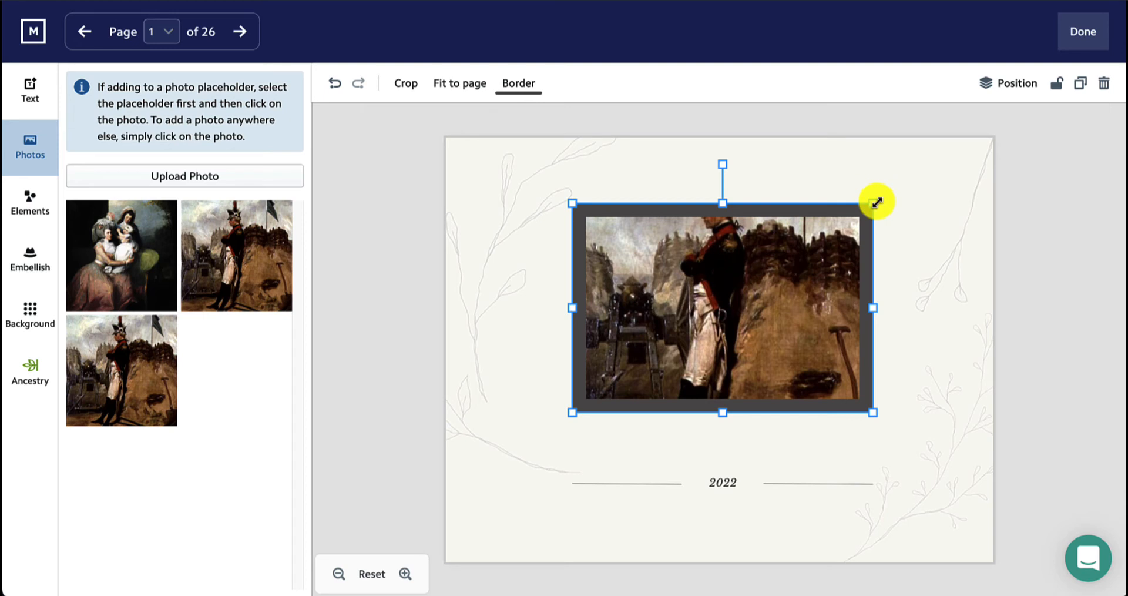
drag(876, 202, 922, 197)
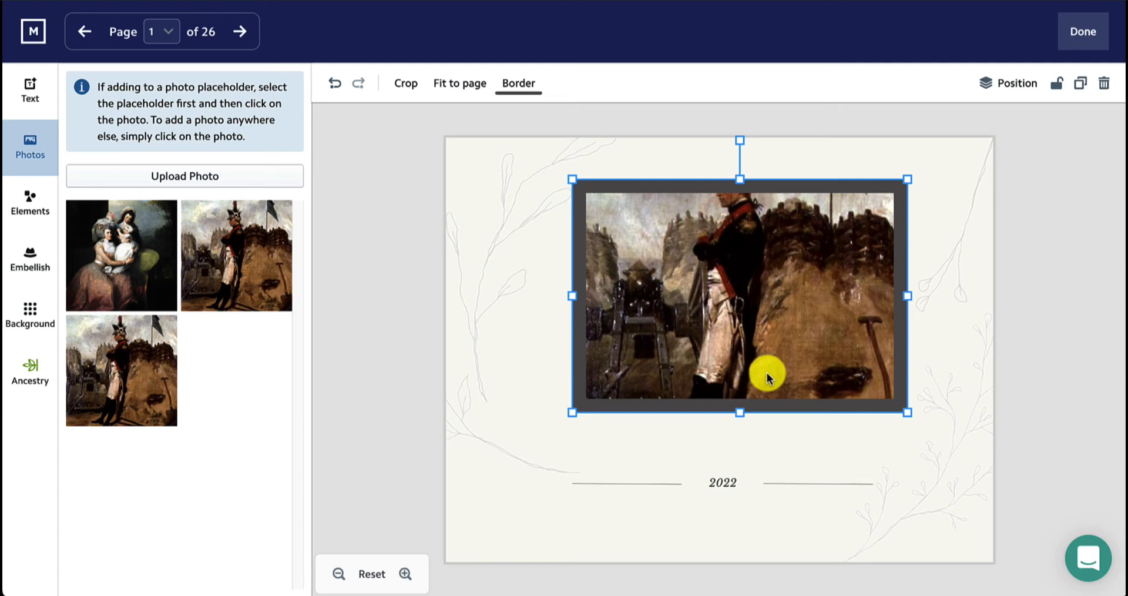
click(404, 84)
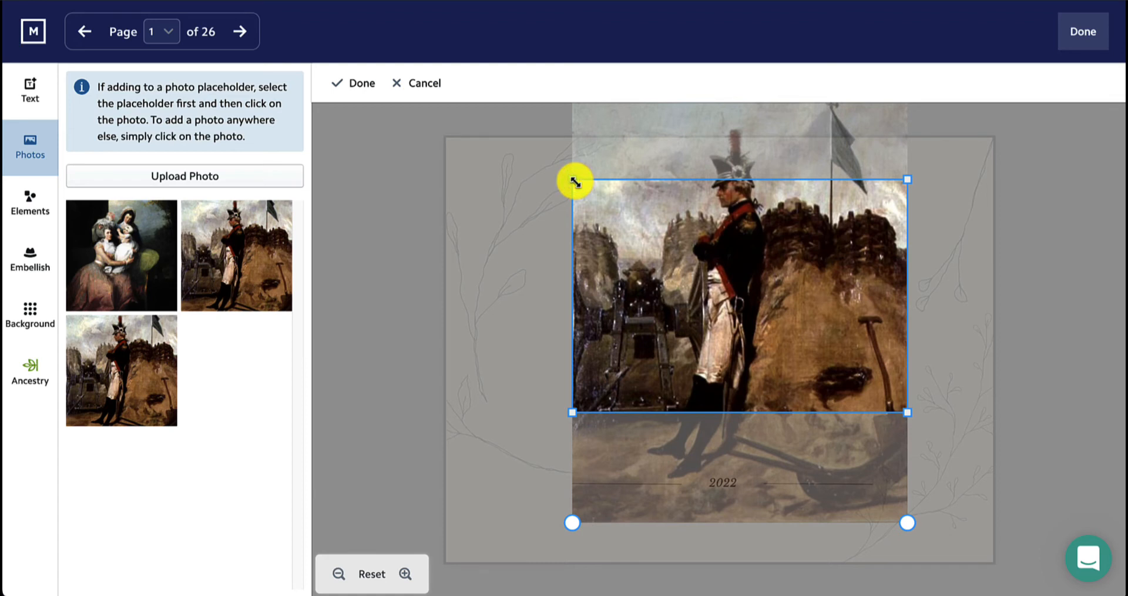
drag(575, 182, 542, 130)
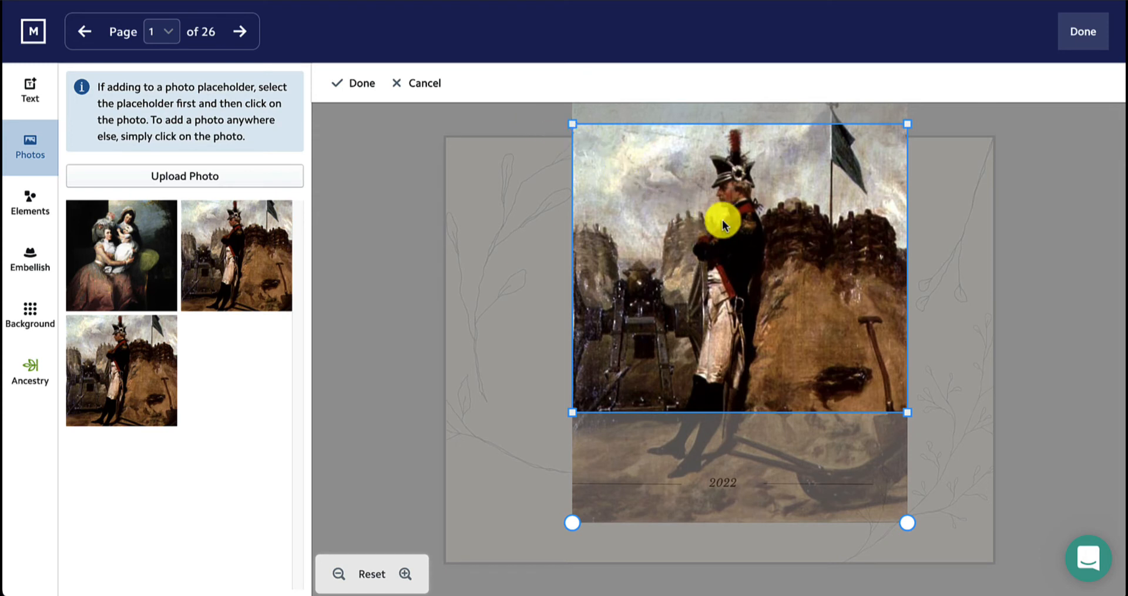
mouse_move(762, 241)
mouse_down()
mouse_move(768, 336)
mouse_move(754, 264)
mouse_move(766, 259)
mouse_up()
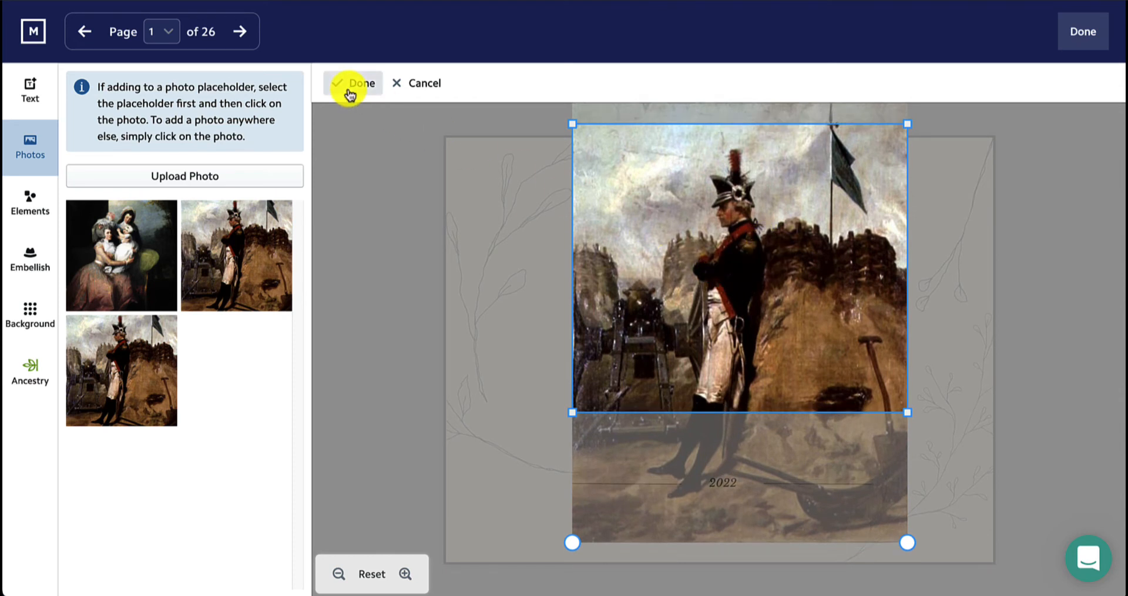
click(350, 84)
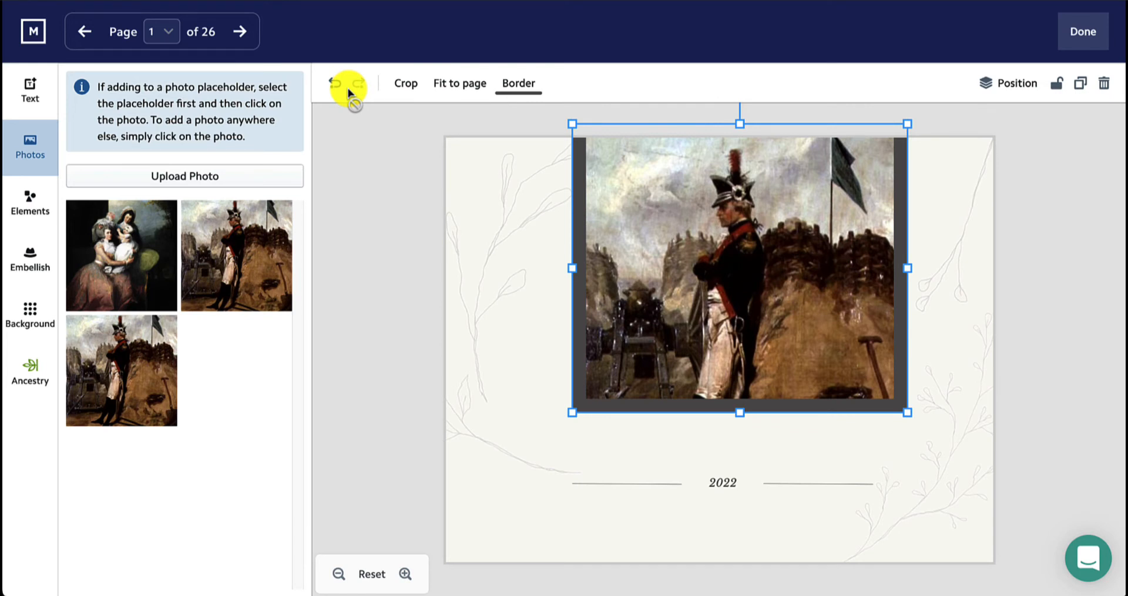
Move the cropped photo down so it sits horizontally centered on the cover, just above the 2022 line
click(740, 251)
drag(740, 252, 727, 282)
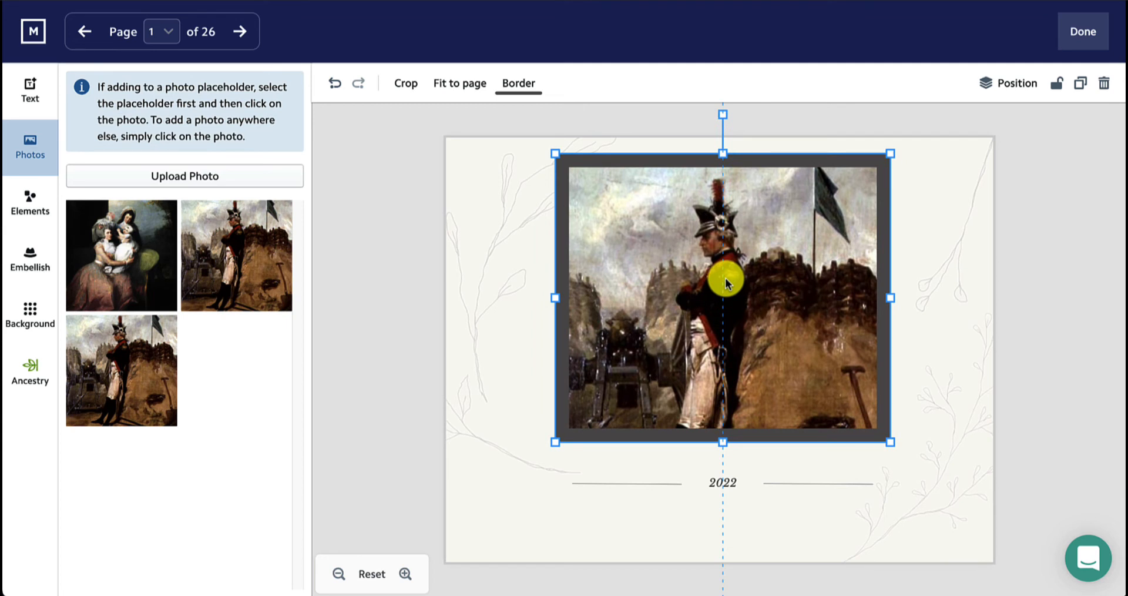
drag(726, 282, 726, 282)
click(812, 263)
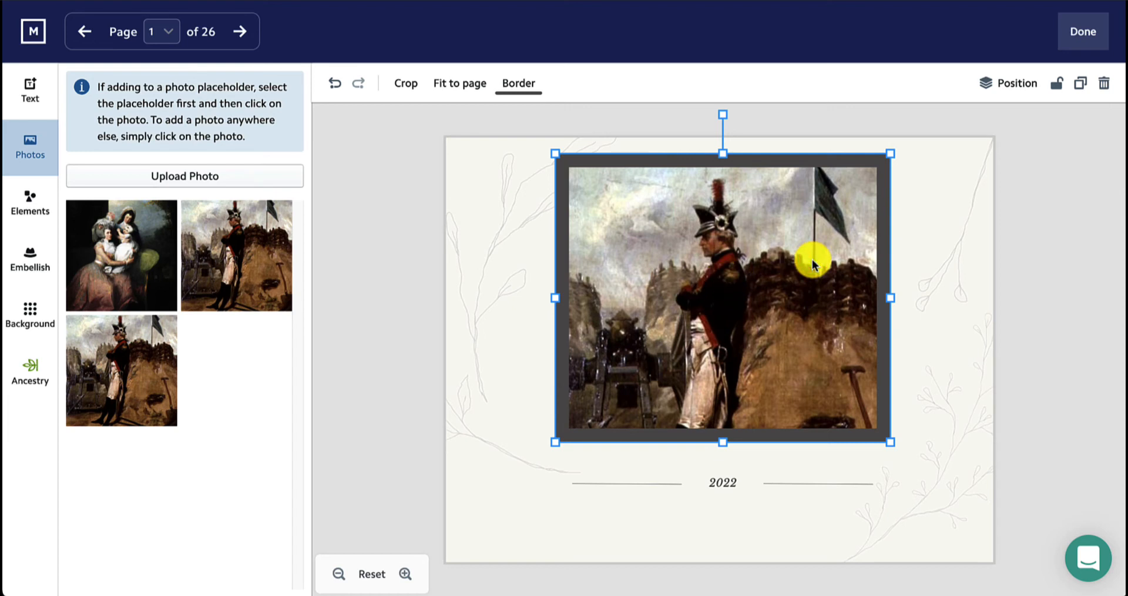
Set the cover photo's border thickness to 15 and its color to purple BD10E0
click(523, 85)
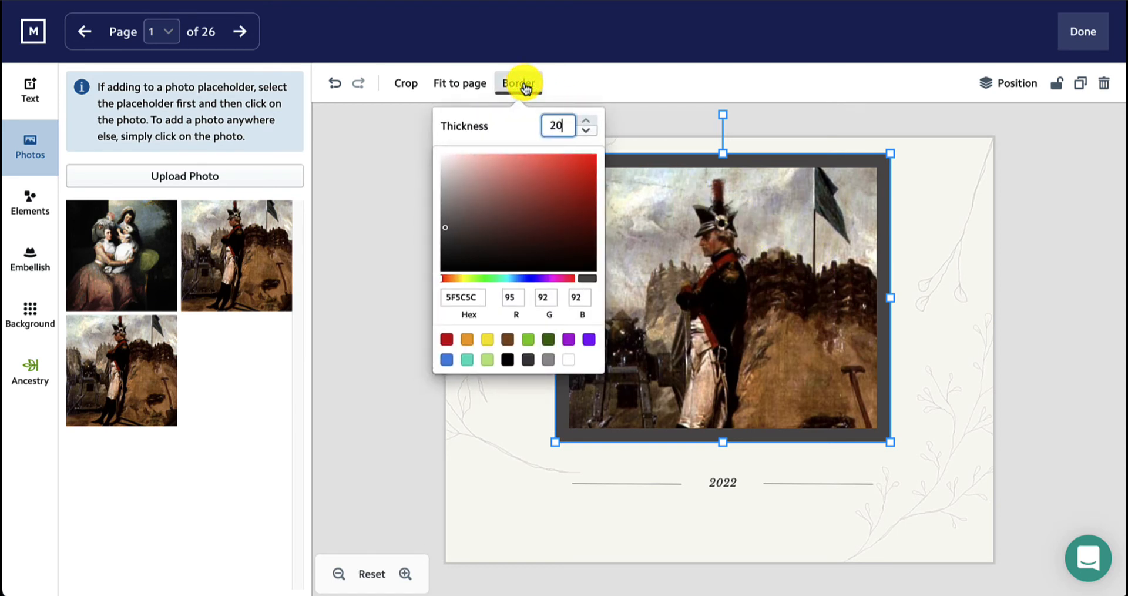
click(585, 129)
click(585, 129)
click(585, 128)
click(585, 129)
click(585, 128)
click(584, 128)
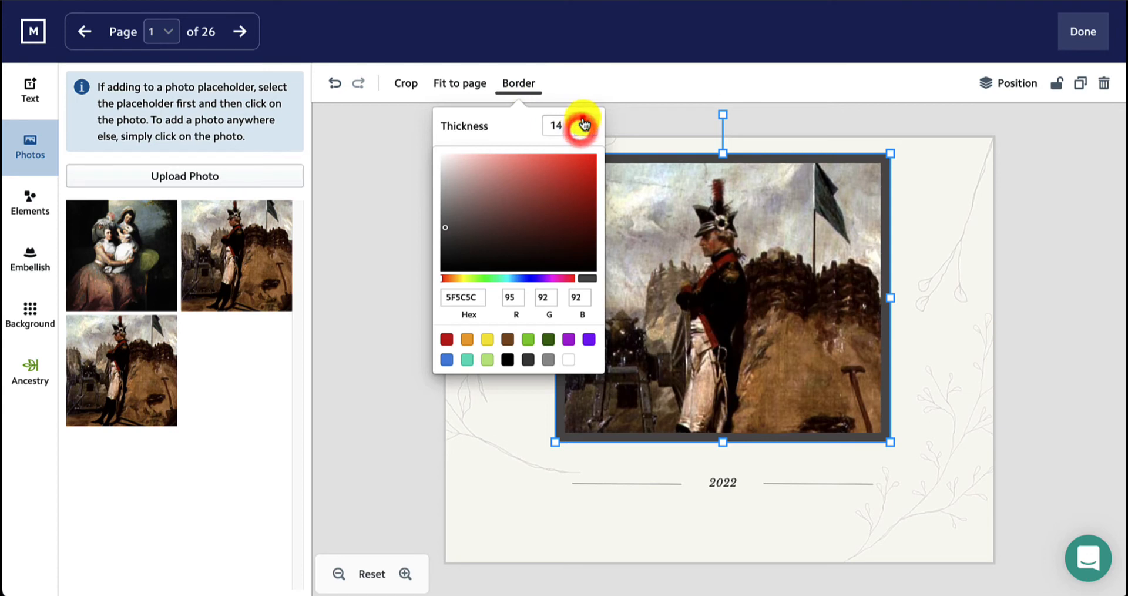
click(585, 120)
click(569, 339)
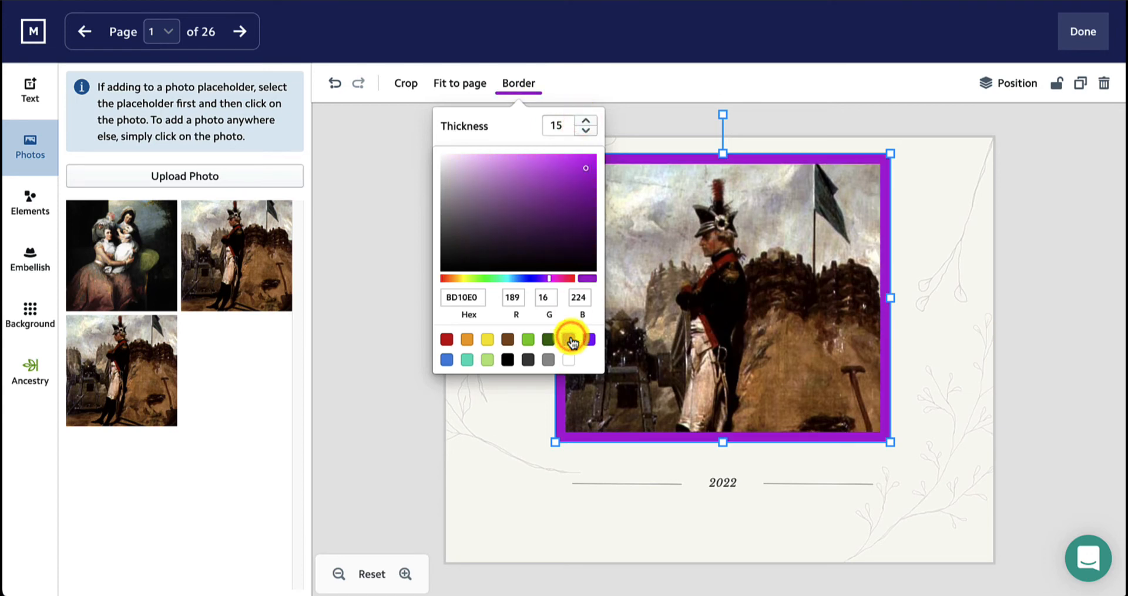
Remove the cover photo's border by reducing its thickness to 0
click(586, 130)
click(586, 130)
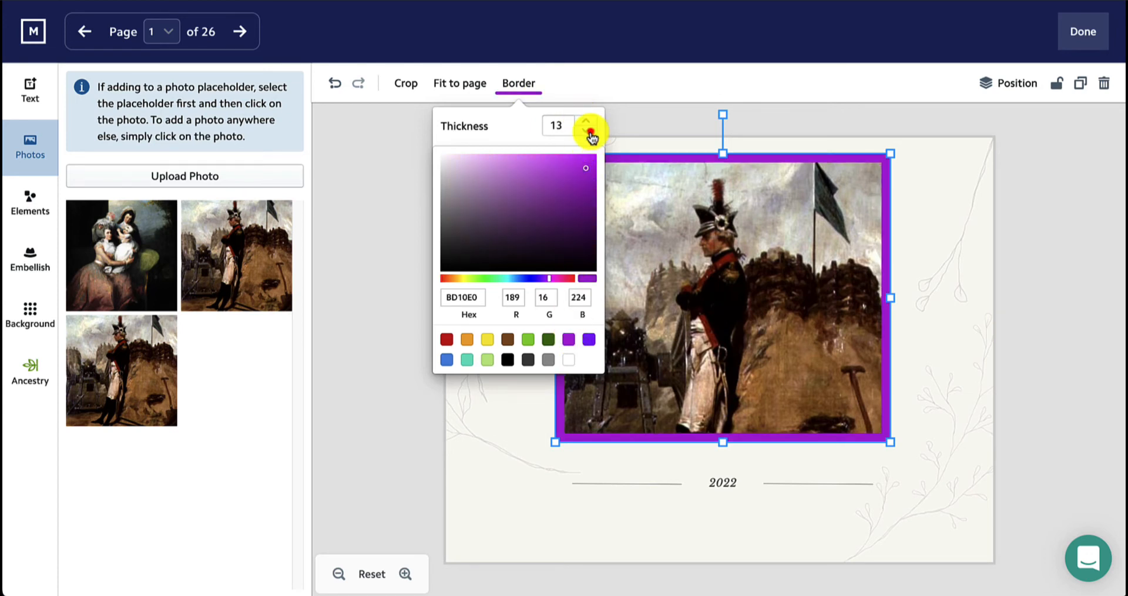
click(586, 130)
click(585, 130)
click(586, 130)
click(586, 130)
click(585, 130)
click(586, 130)
click(590, 133)
click(589, 133)
click(589, 133)
click(589, 133)
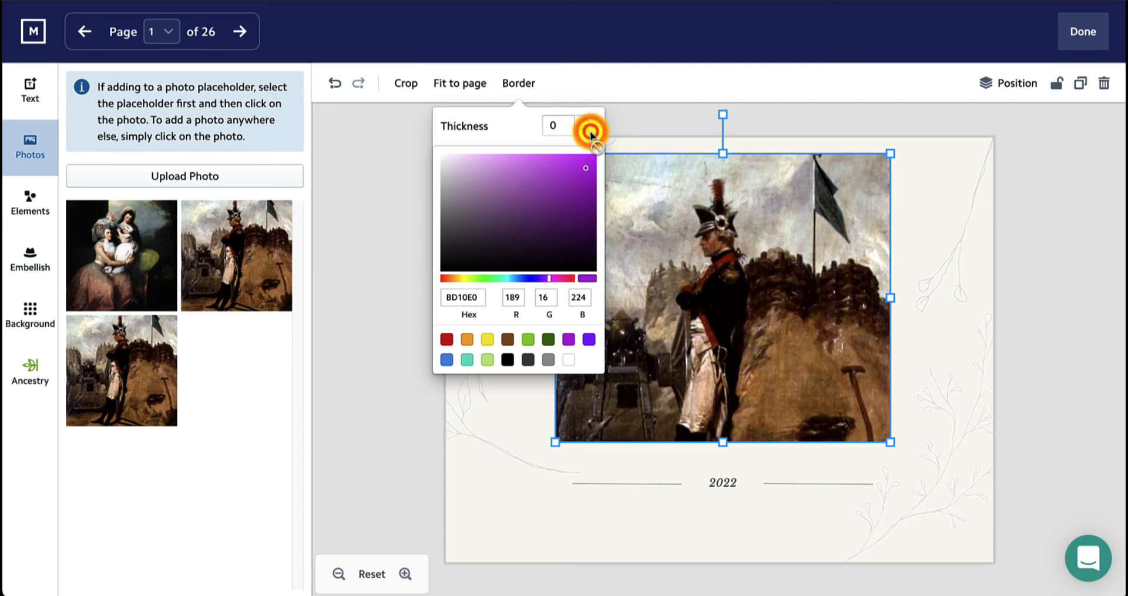
click(524, 90)
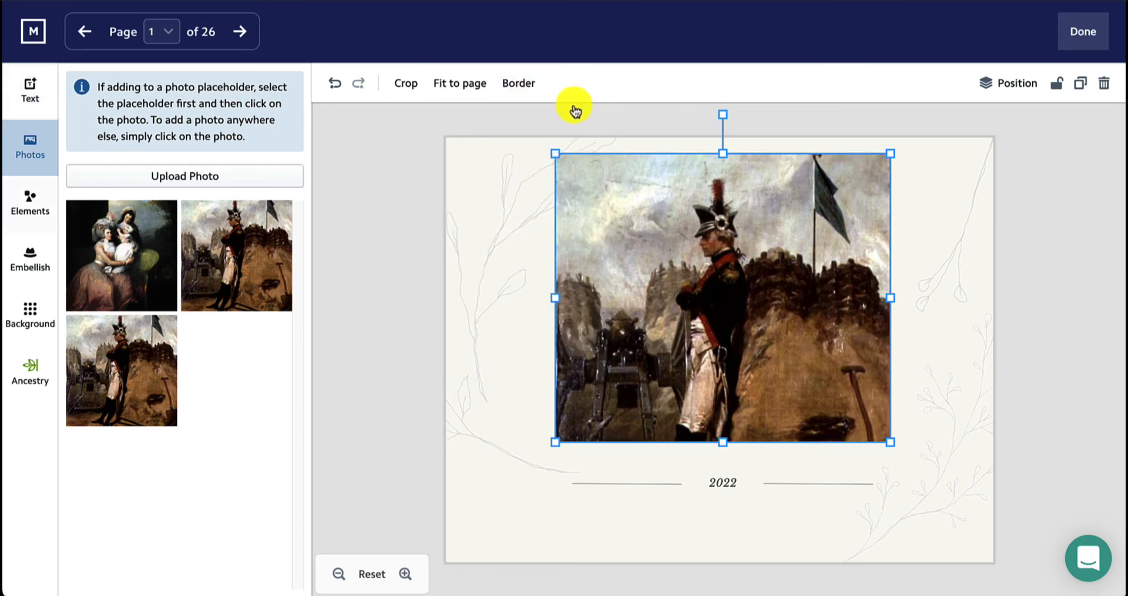
Add a Month-style text box between the cover photo and the 2022 line, reading "HAMILTON FAMILY HISTORY"
click(34, 105)
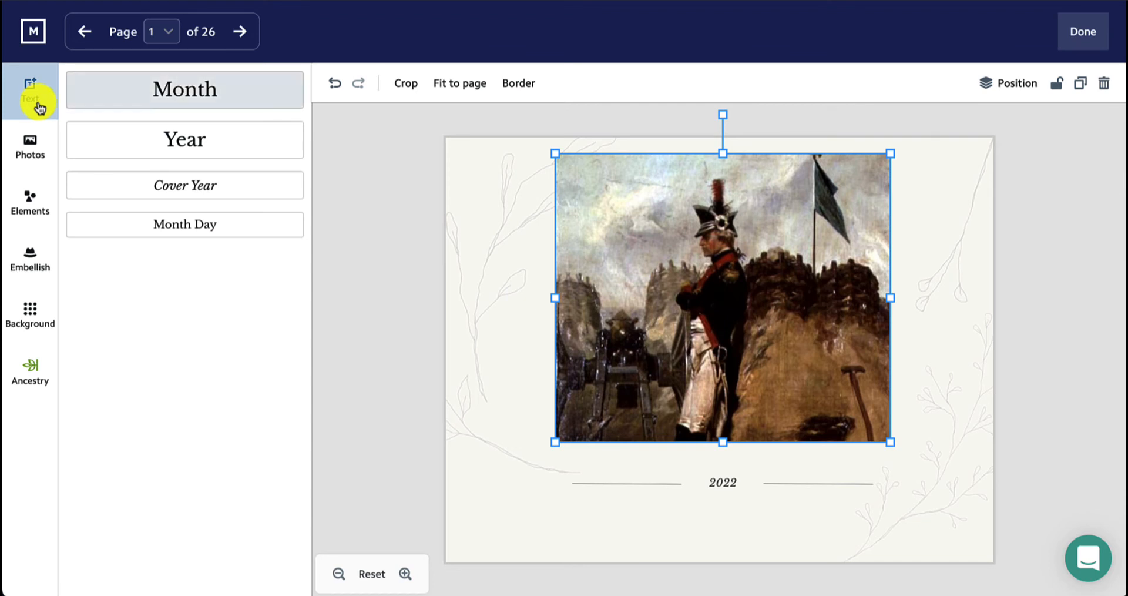
click(139, 100)
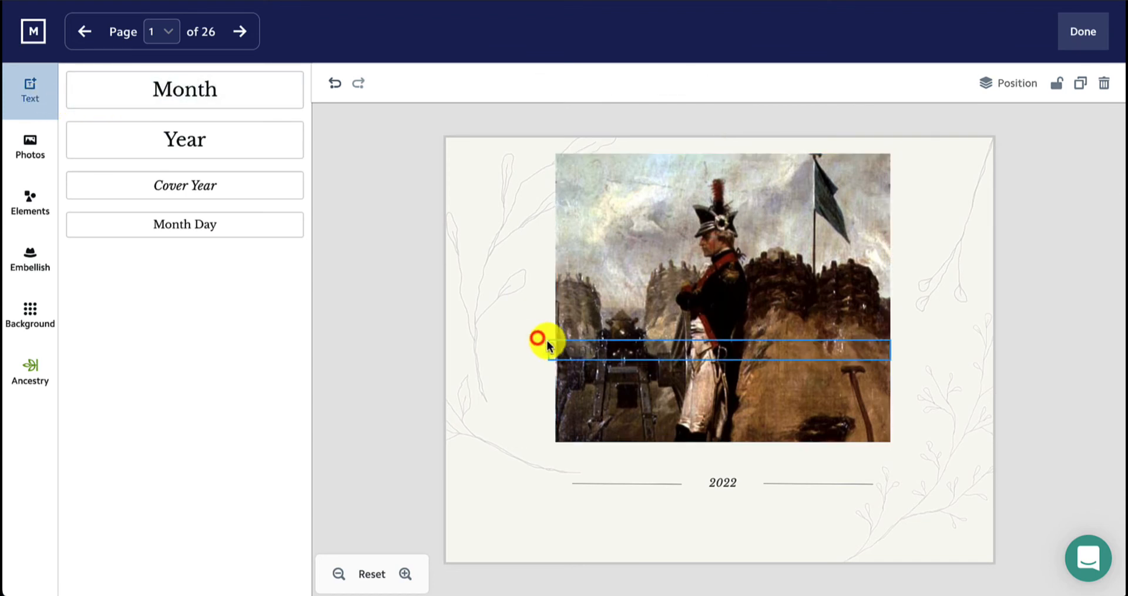
drag(547, 340, 568, 460)
double_click(572, 457)
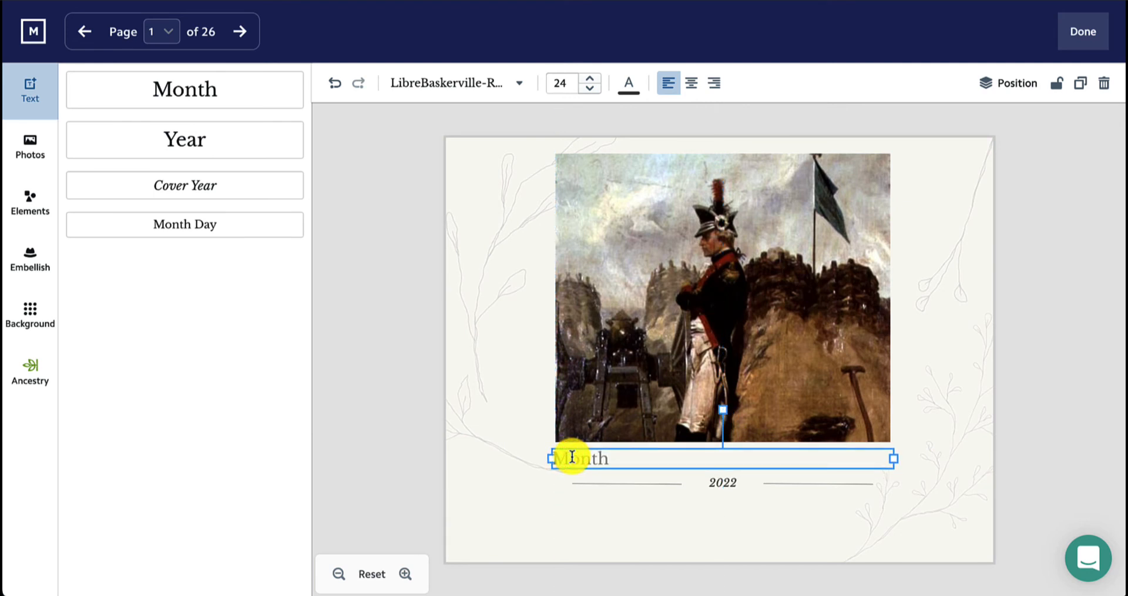
text(HAMILTON FAMILY)
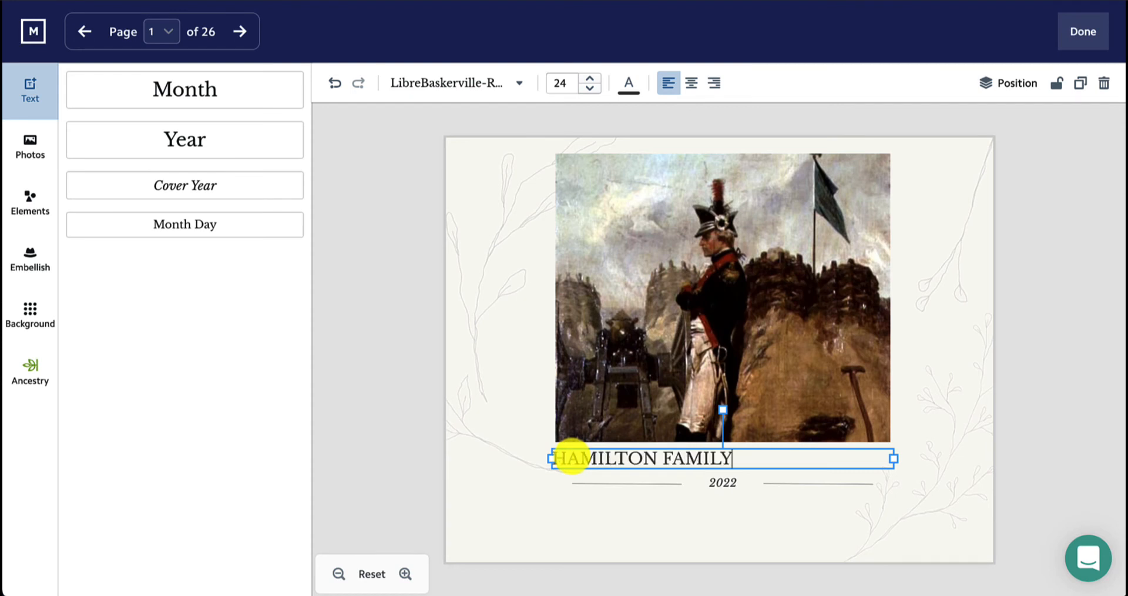
text( HISTORY)
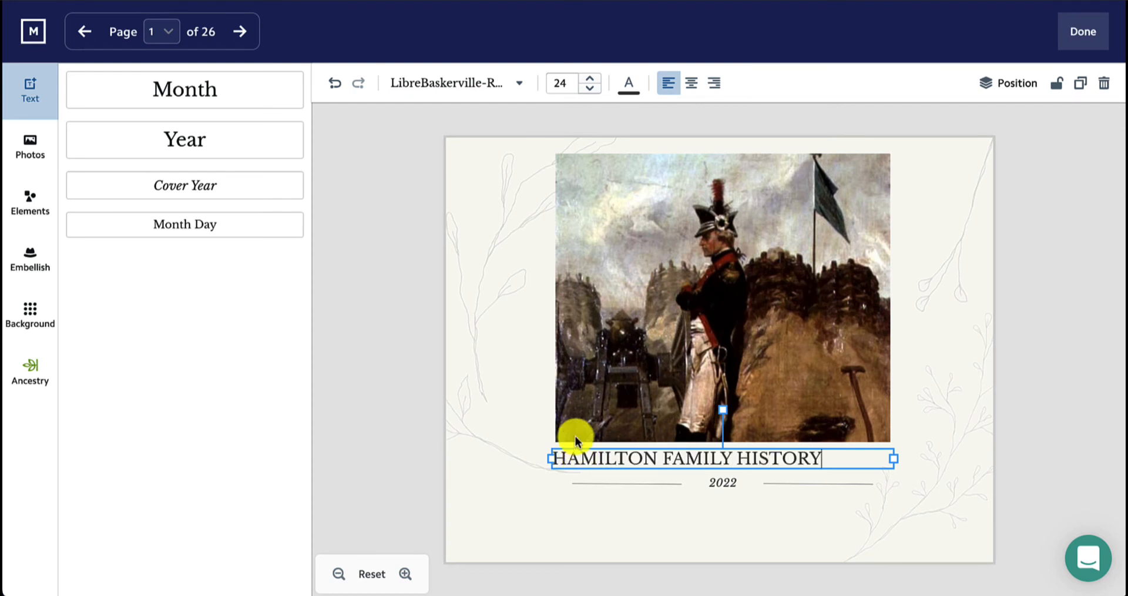
Format the cover title in LibreBaskerville-Bold and center-align it
click(478, 82)
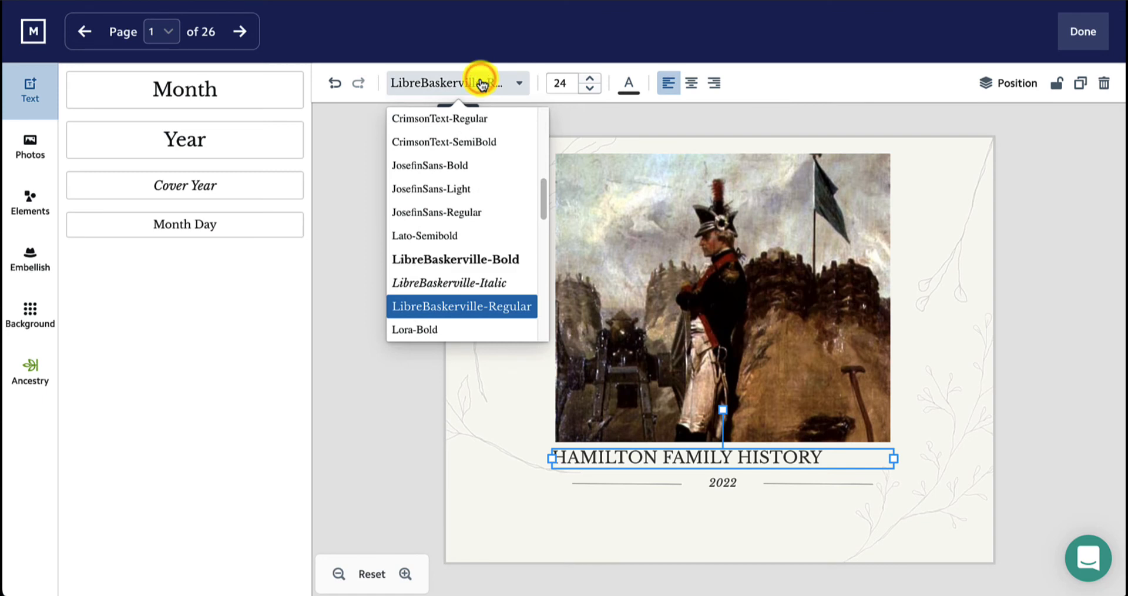
click(511, 259)
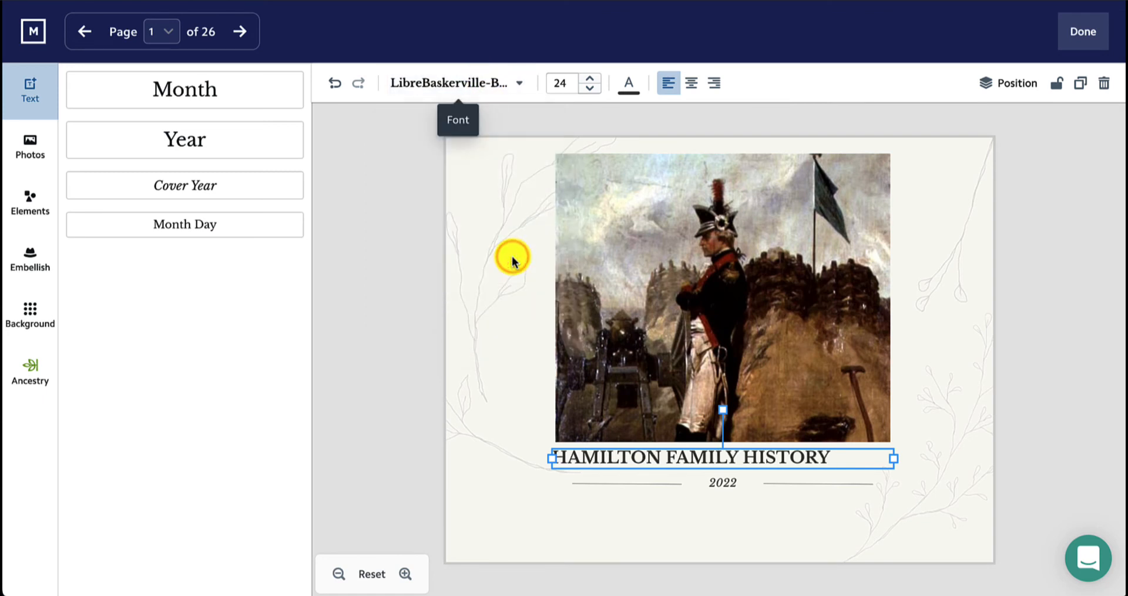
click(691, 85)
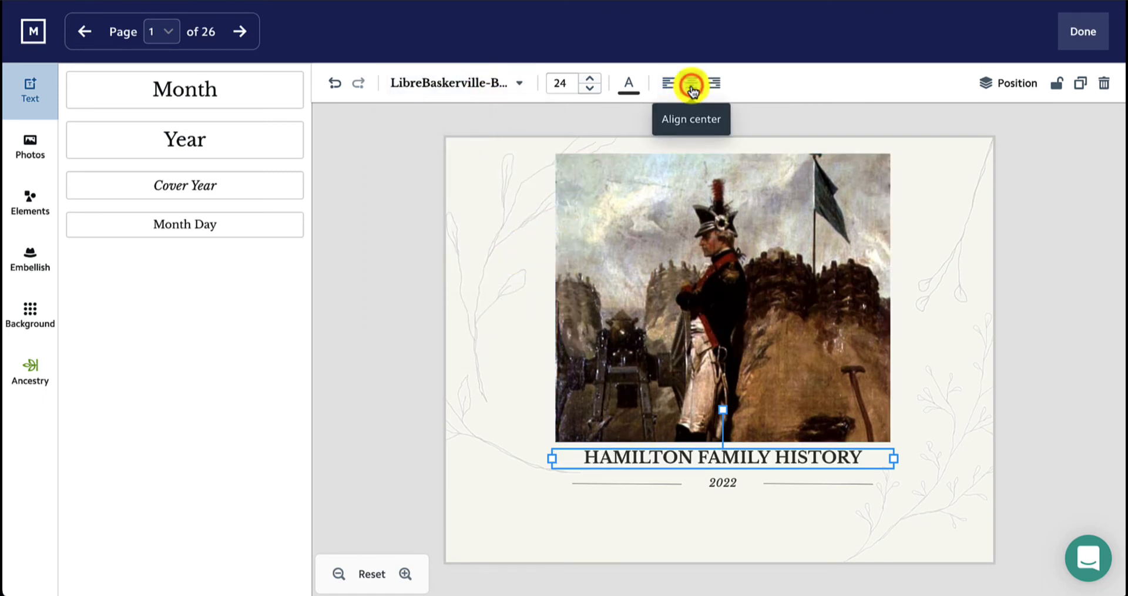
click(906, 362)
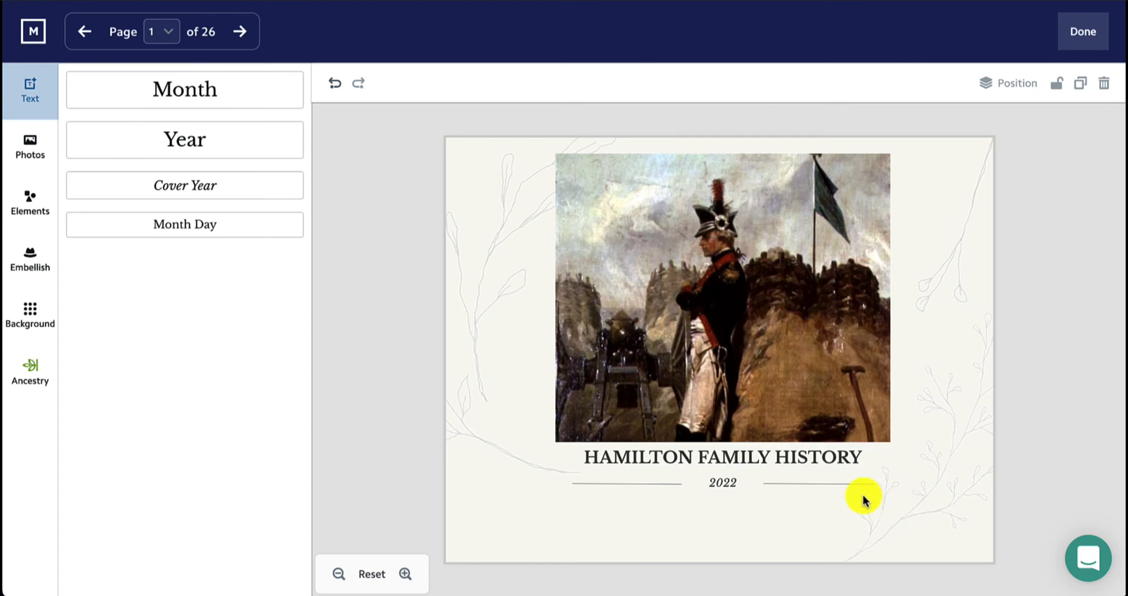
Add the pg19_flourish embellishment to the cover, shrunk and centered below the 2022 line
click(36, 261)
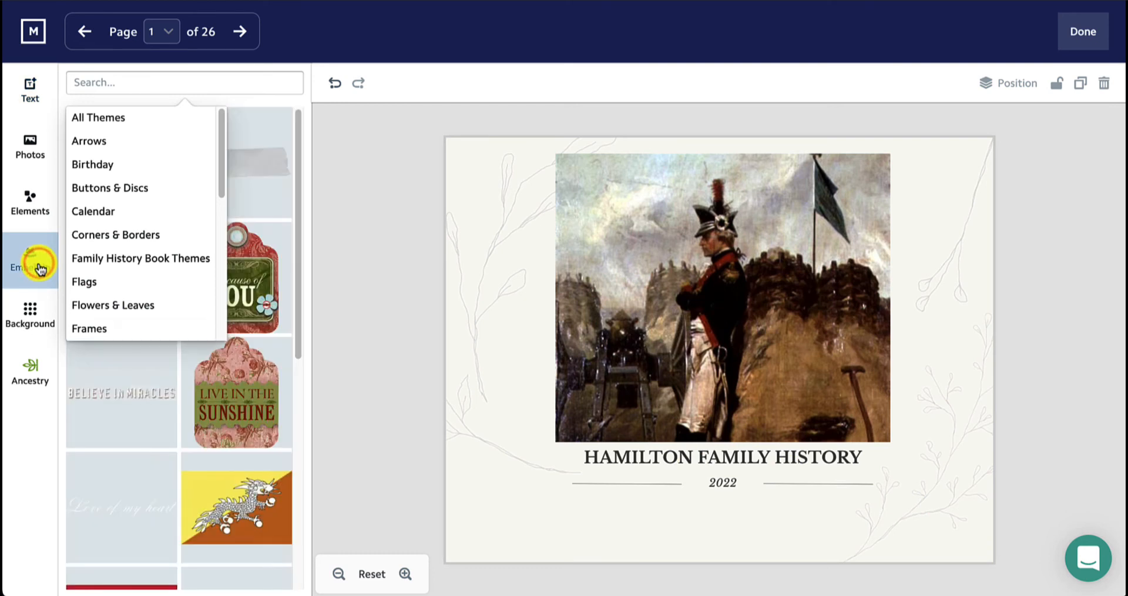
drag(299, 347, 305, 503)
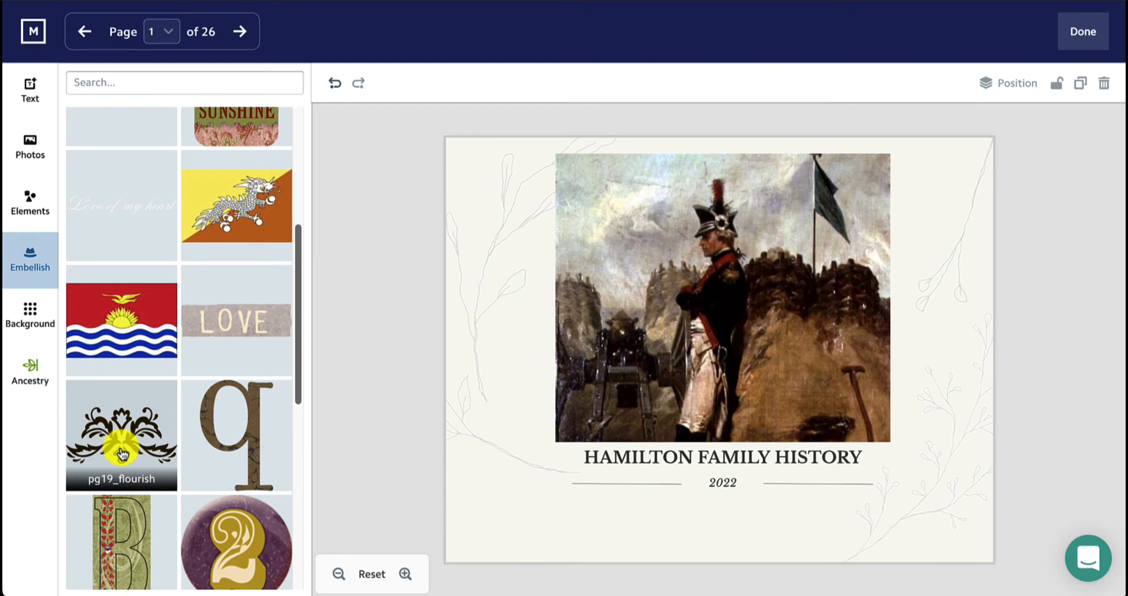
click(122, 452)
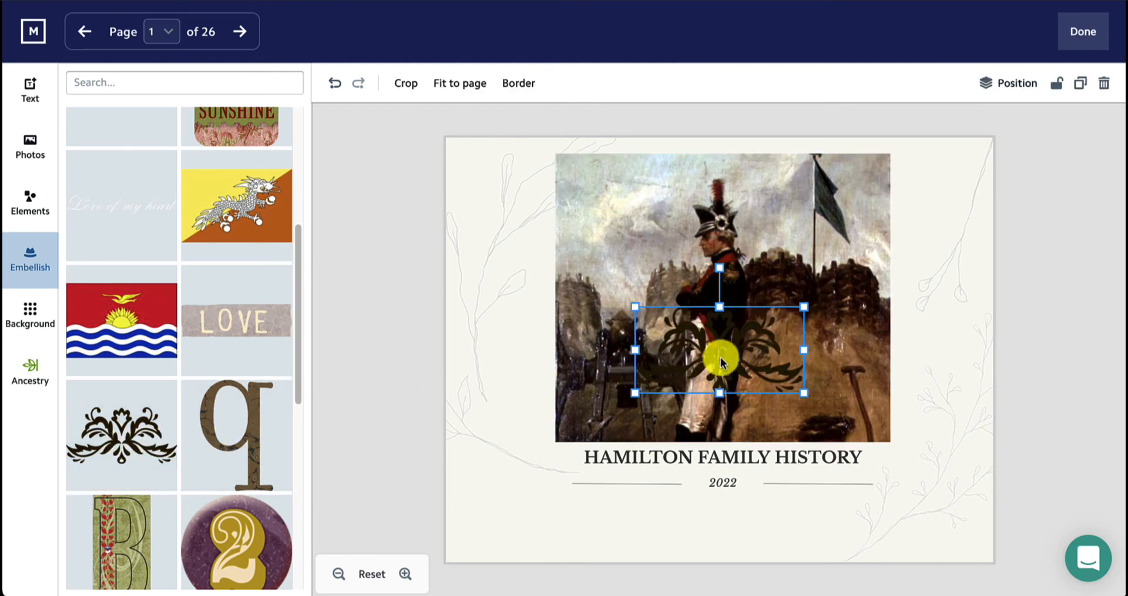
drag(743, 359, 749, 520)
drag(802, 471, 750, 512)
drag(666, 524, 694, 529)
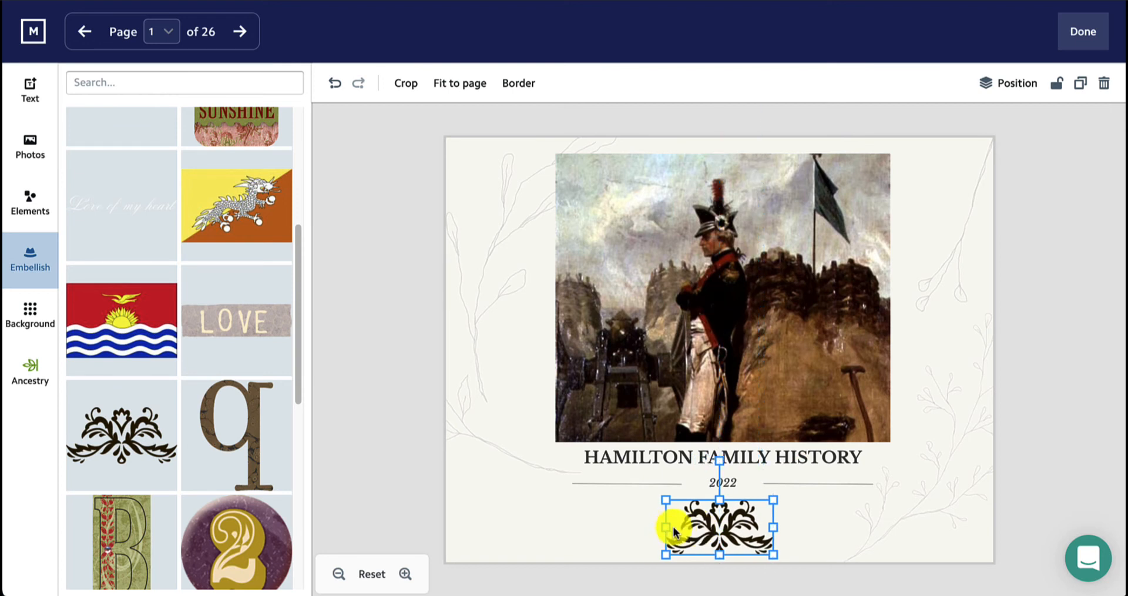
click(433, 361)
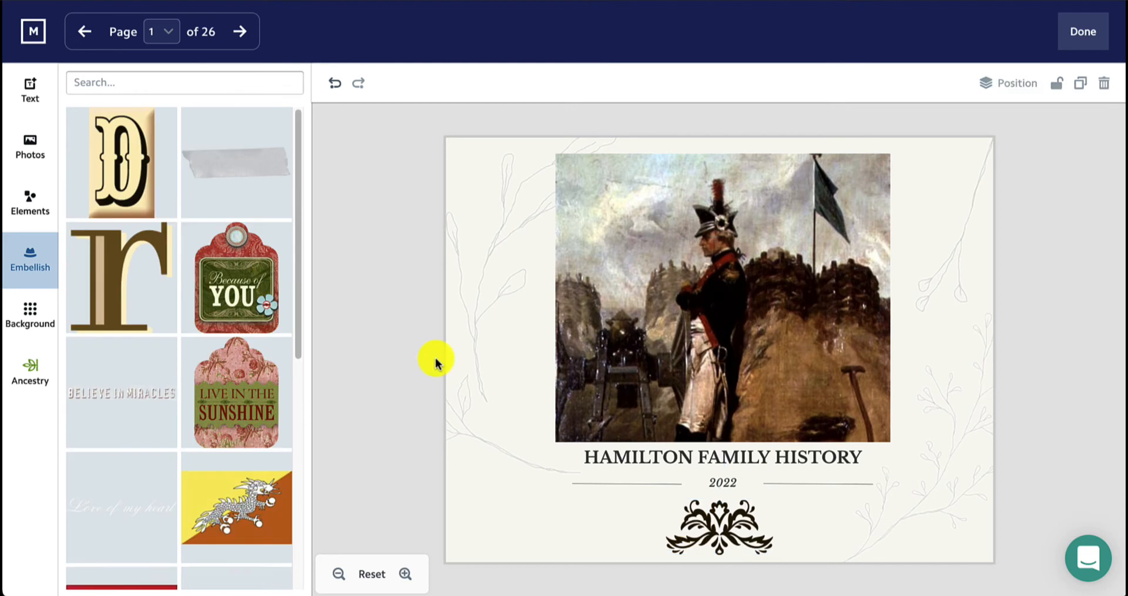
Try the Branch Silhouette background on only the cover page, and restore the Default background
click(50, 294)
click(131, 151)
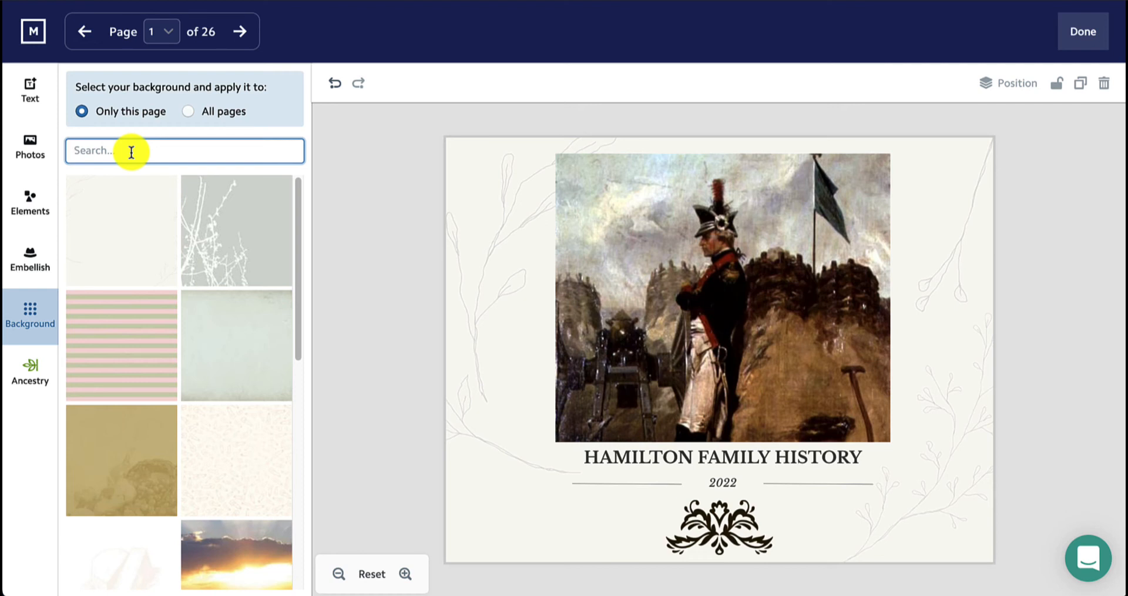
click(211, 221)
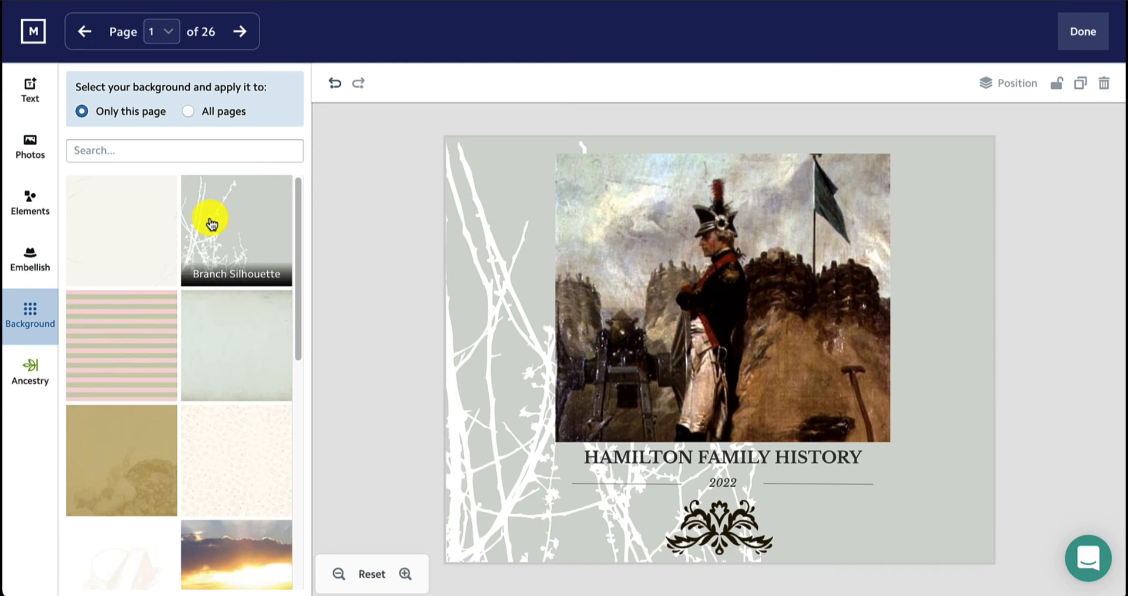
click(144, 207)
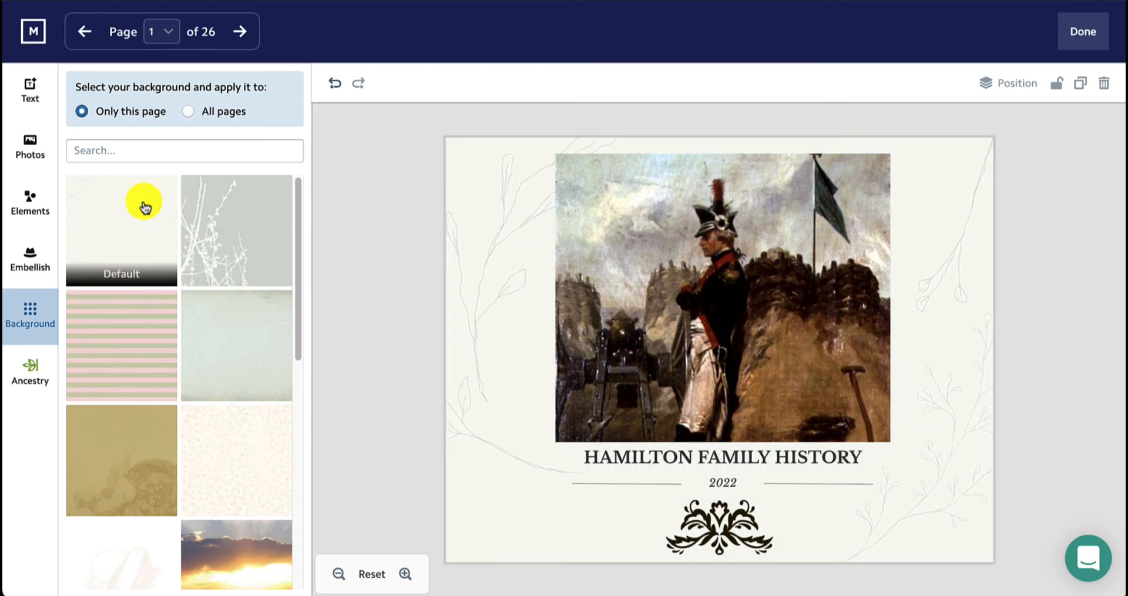
Return to the calendar's page overview and open the January 2022 grid page for editing, enlarged for readability
click(245, 35)
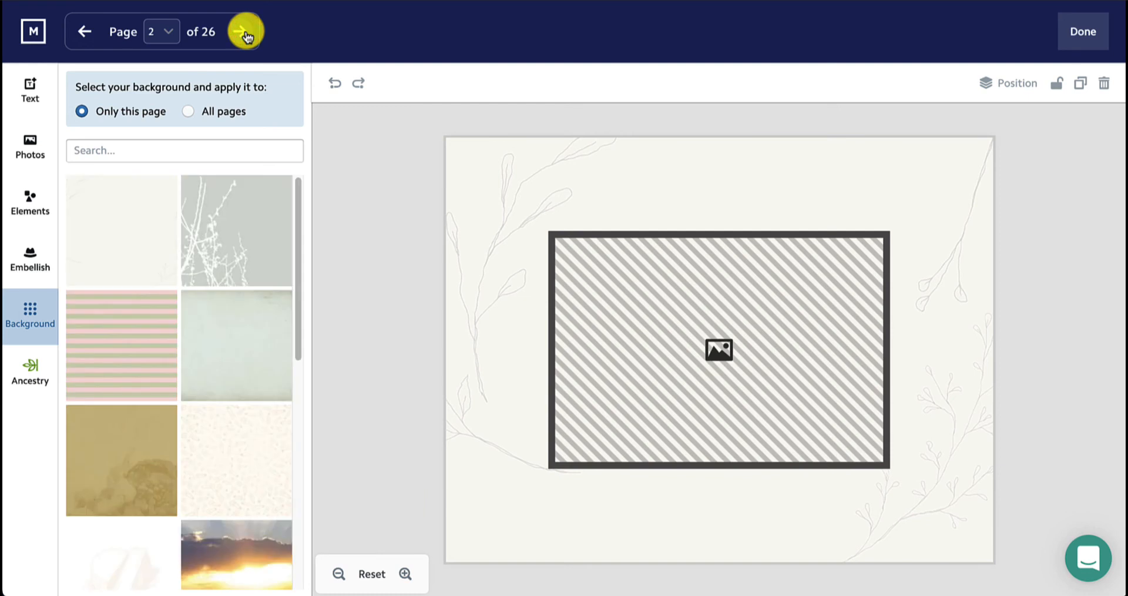
click(1080, 32)
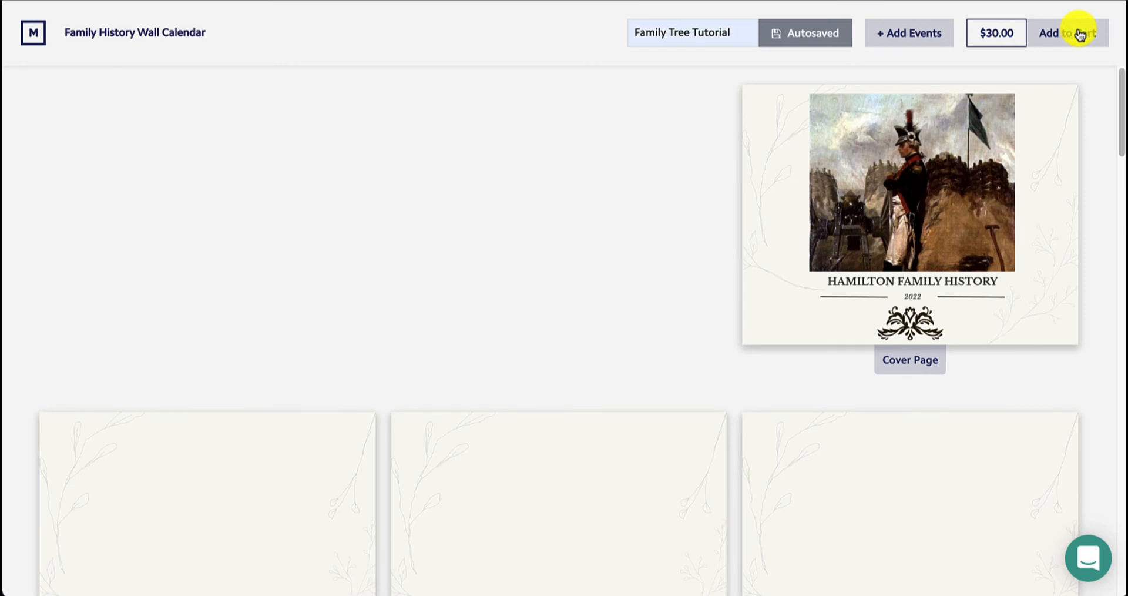
scroll(1080, 146, down, 5)
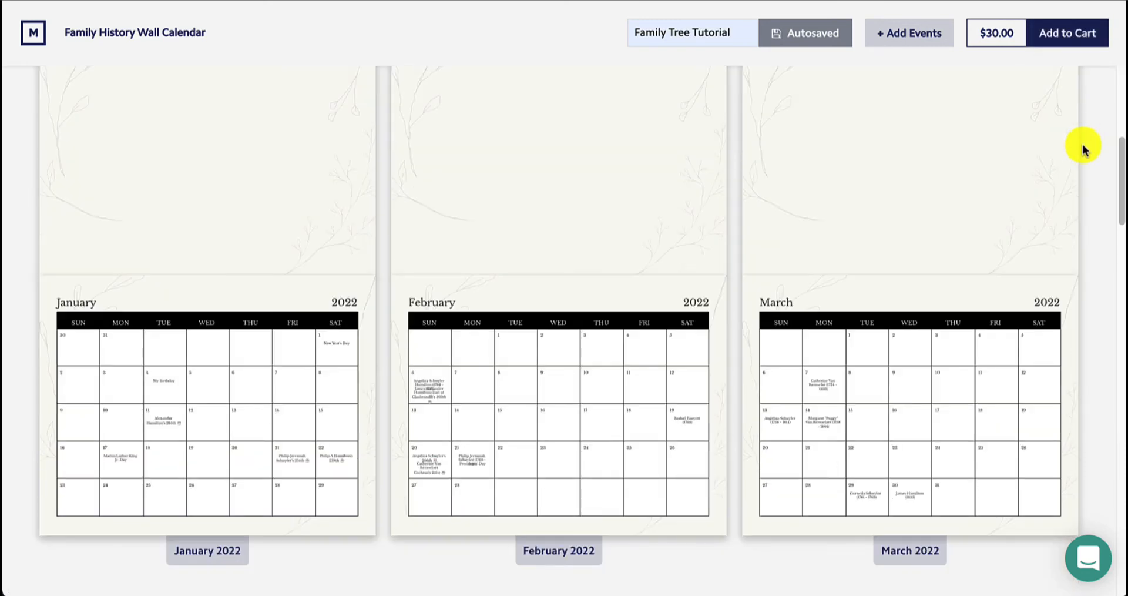
click(361, 342)
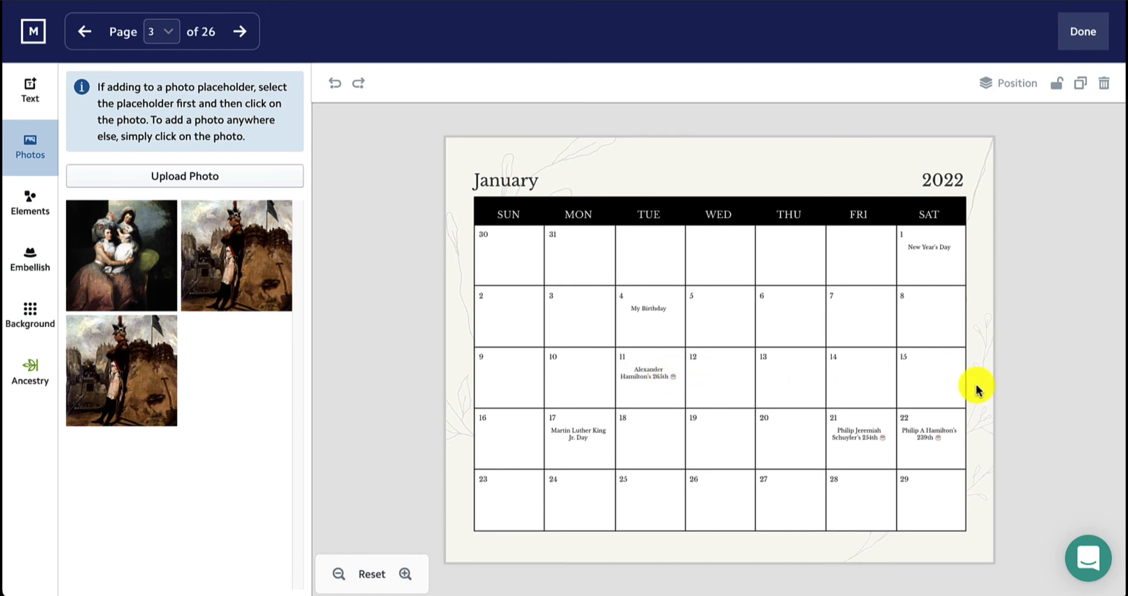
click(405, 574)
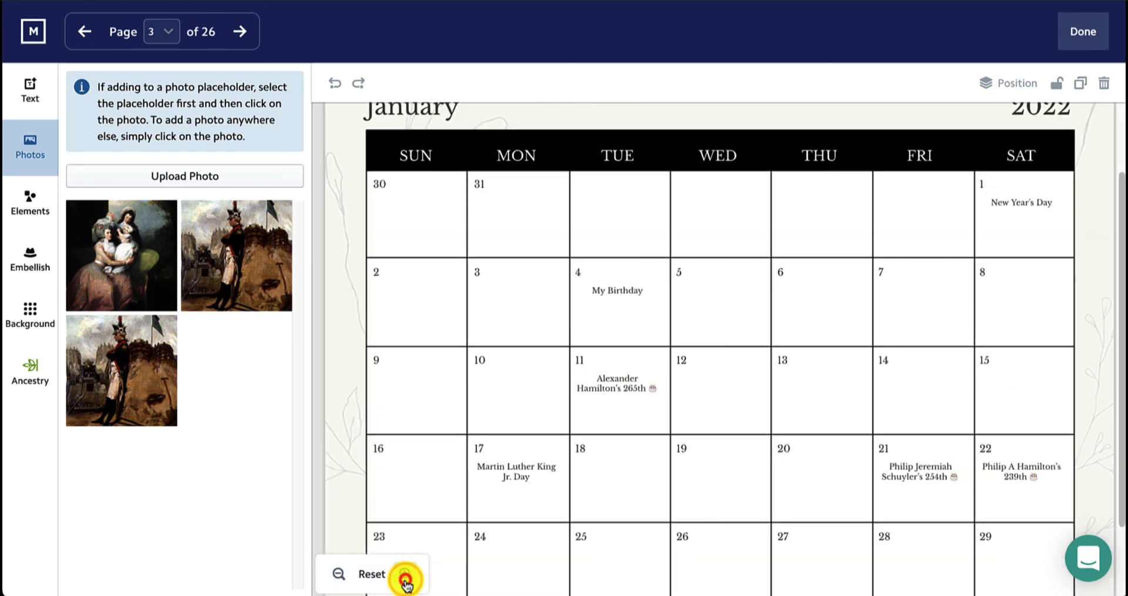
click(404, 574)
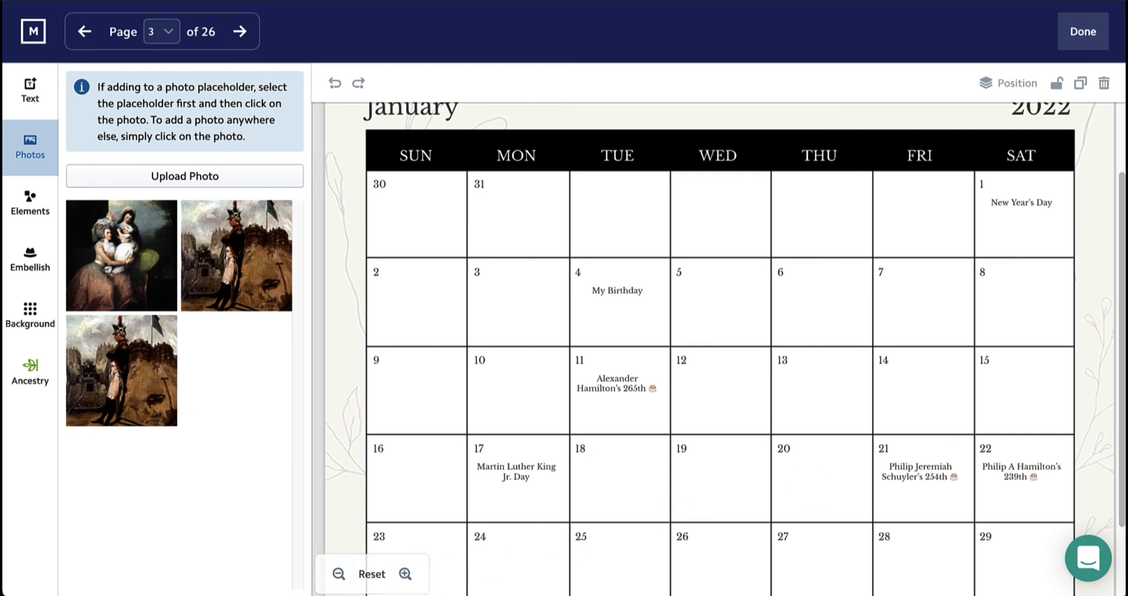
click(913, 415)
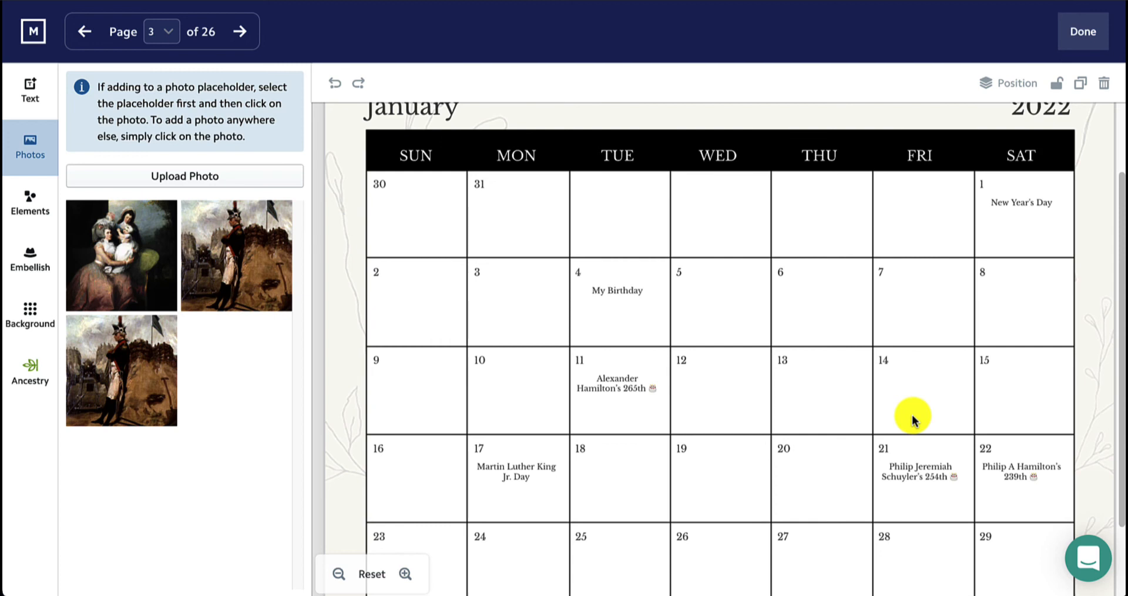
Duplicate the January 11 birthday event, place the copy on January 13 and change its text to "Editing Calendar Event"
click(636, 383)
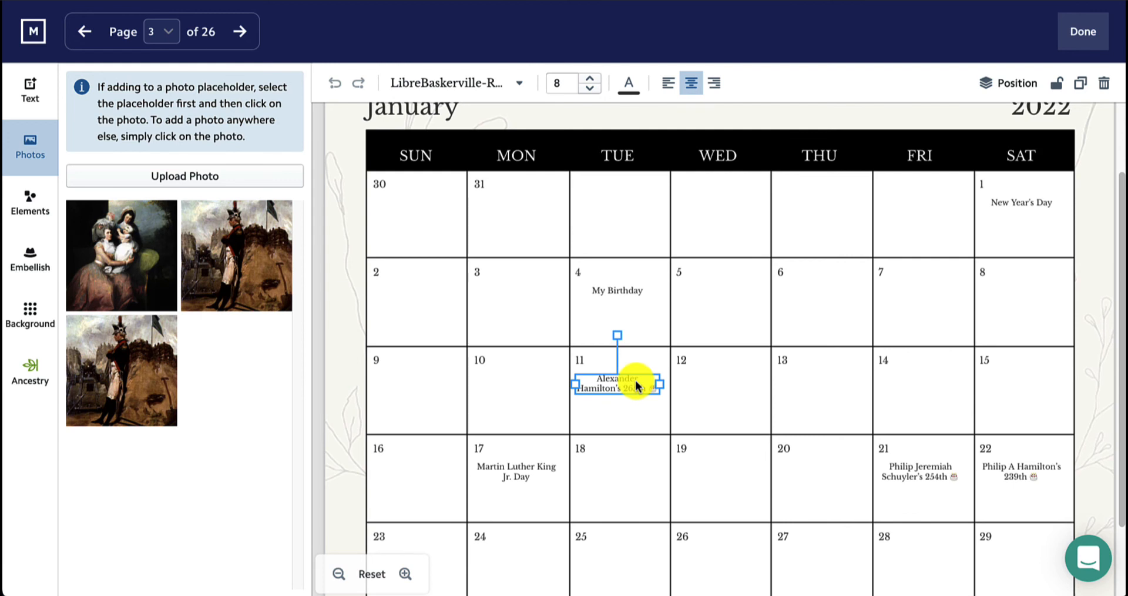
click(1083, 88)
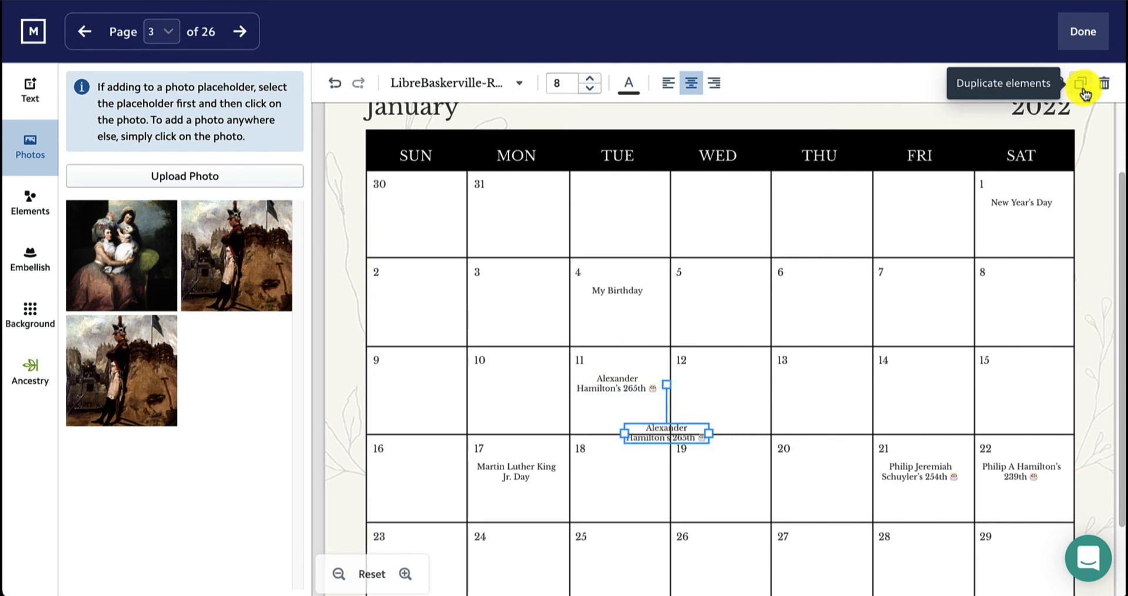
drag(682, 433, 838, 385)
double_click(839, 385)
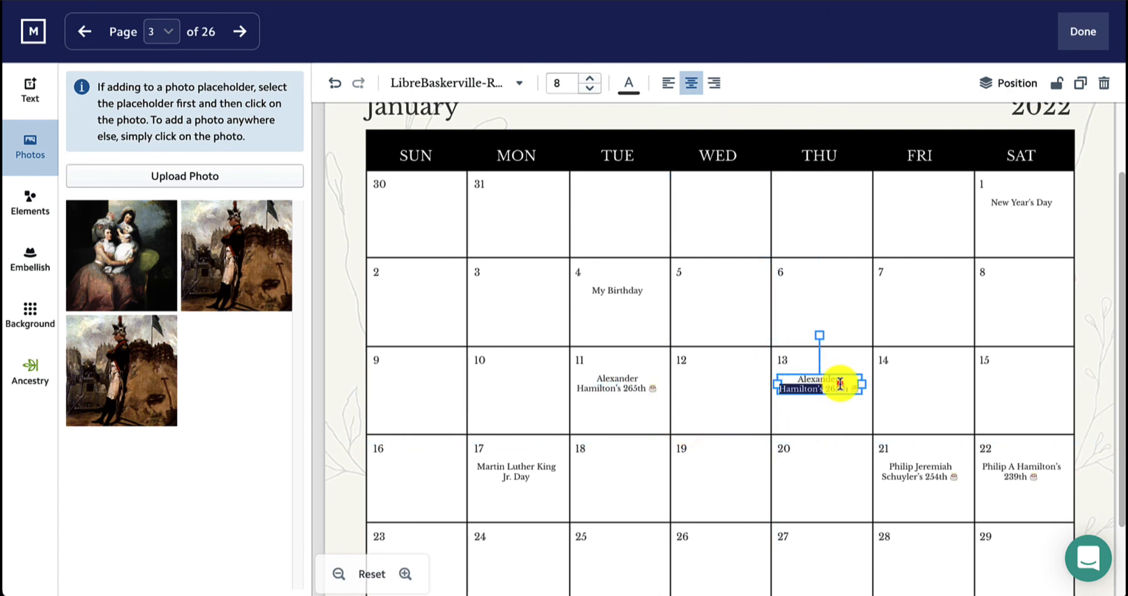
triple_click(839, 383)
text(Editing)
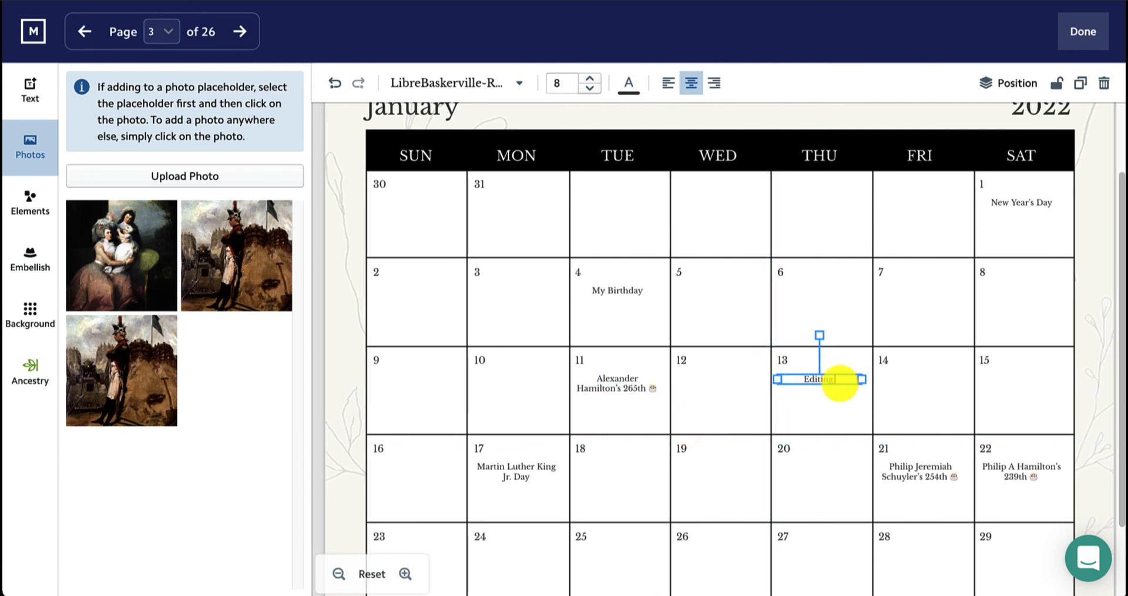
text( Calendar Event)
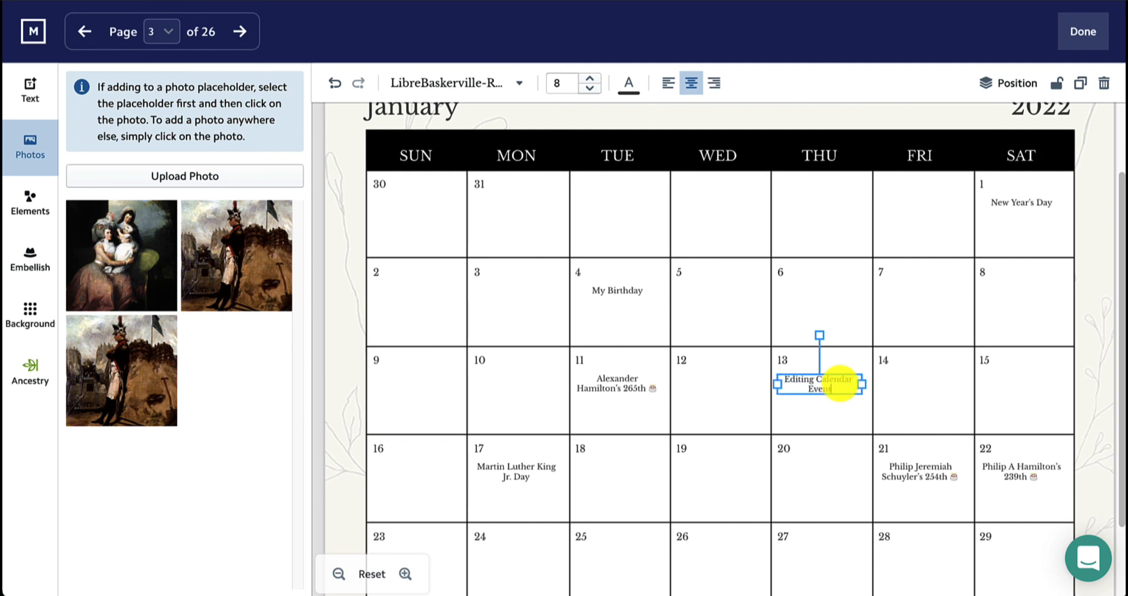
Format the January 17 Martin Luther King Jr. Day event with font size 11, dark green 417505 and left alignment
click(515, 480)
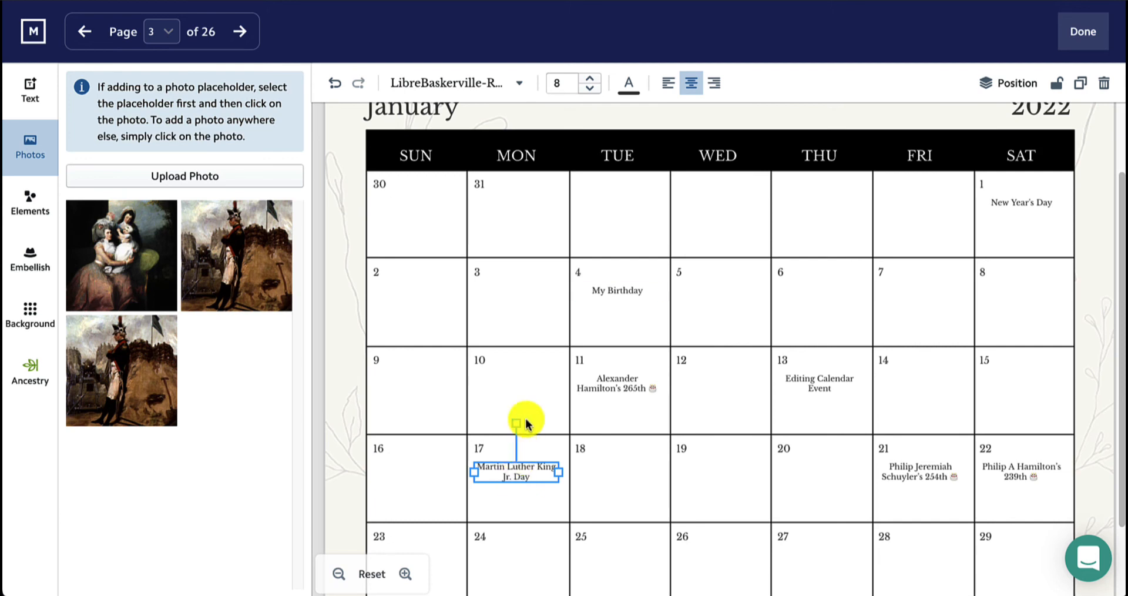
click(589, 79)
click(589, 78)
click(589, 78)
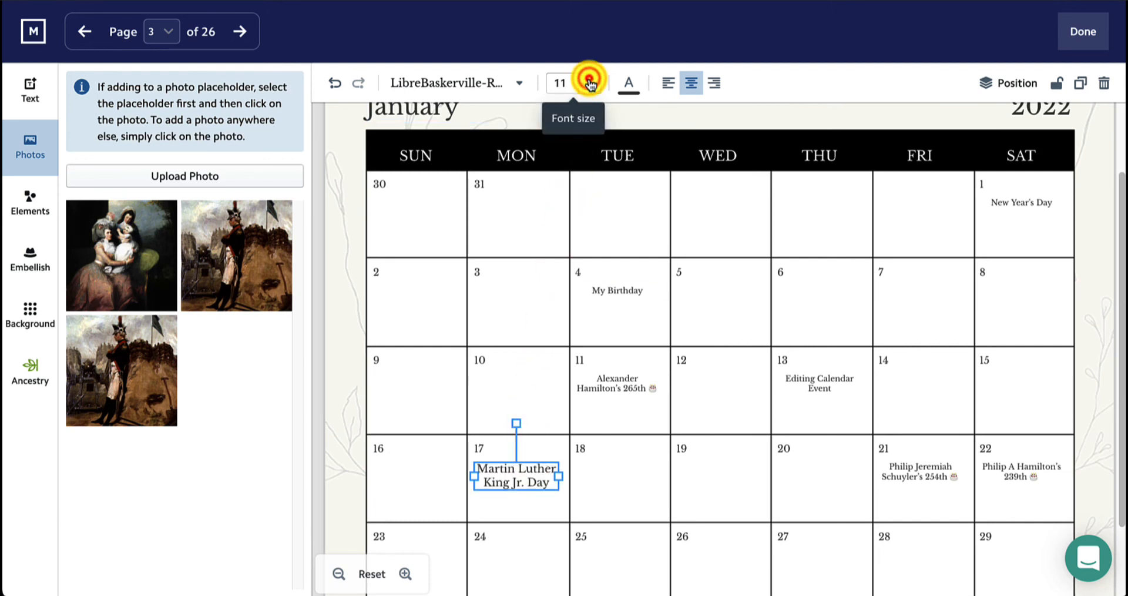
click(628, 83)
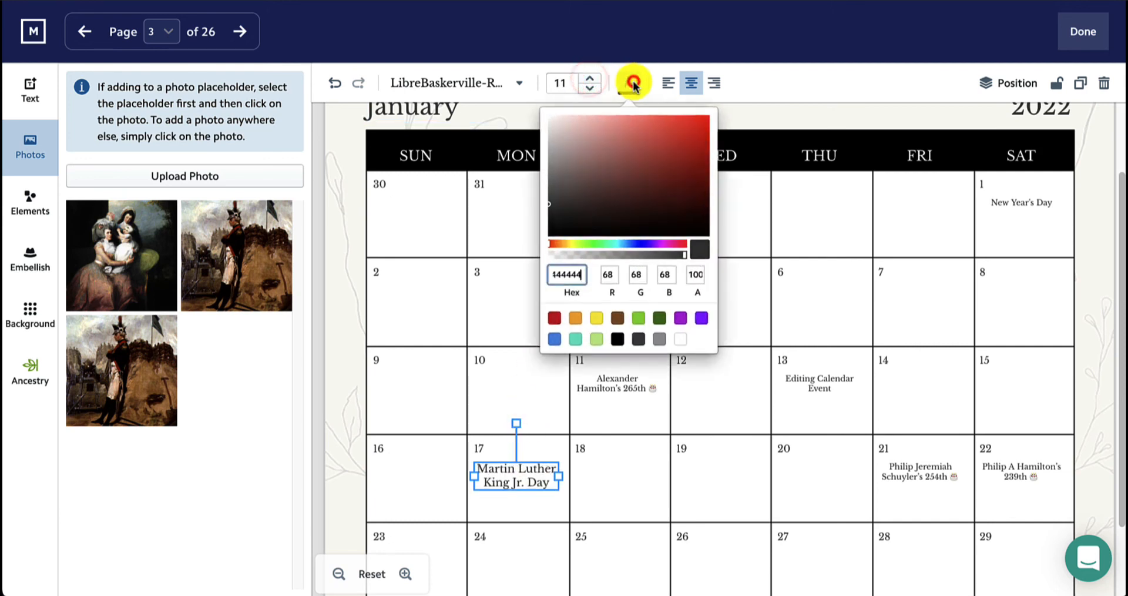
click(658, 310)
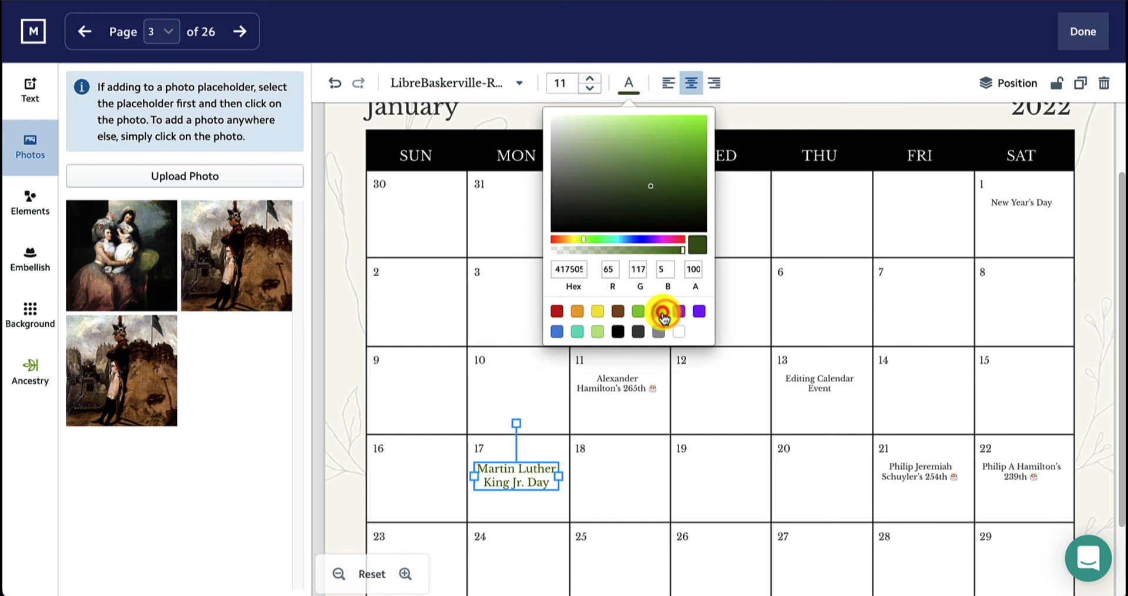
click(669, 83)
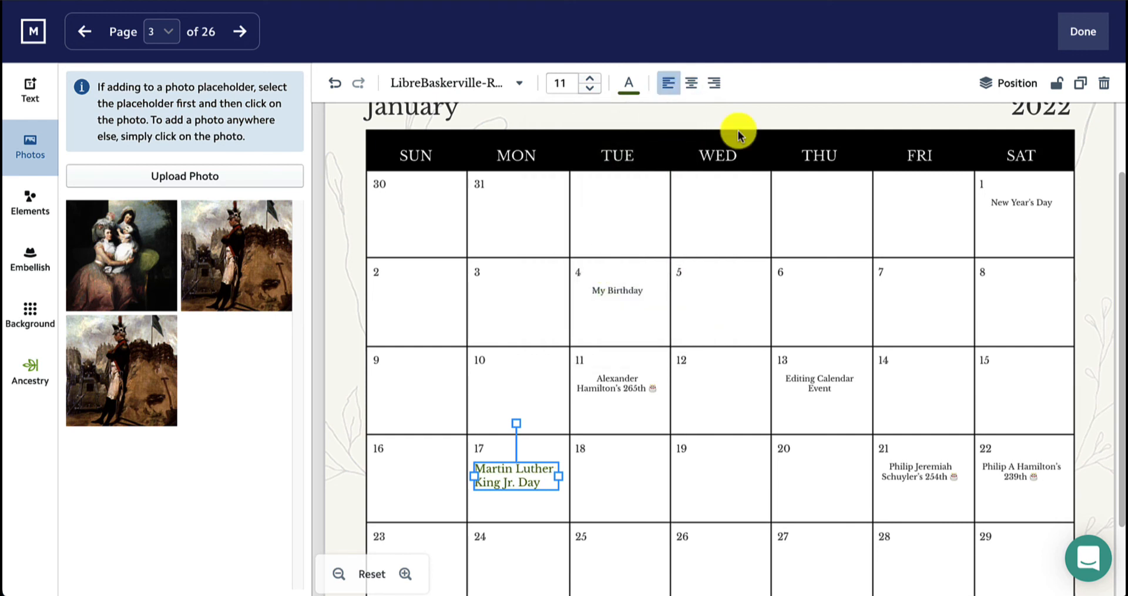
click(619, 464)
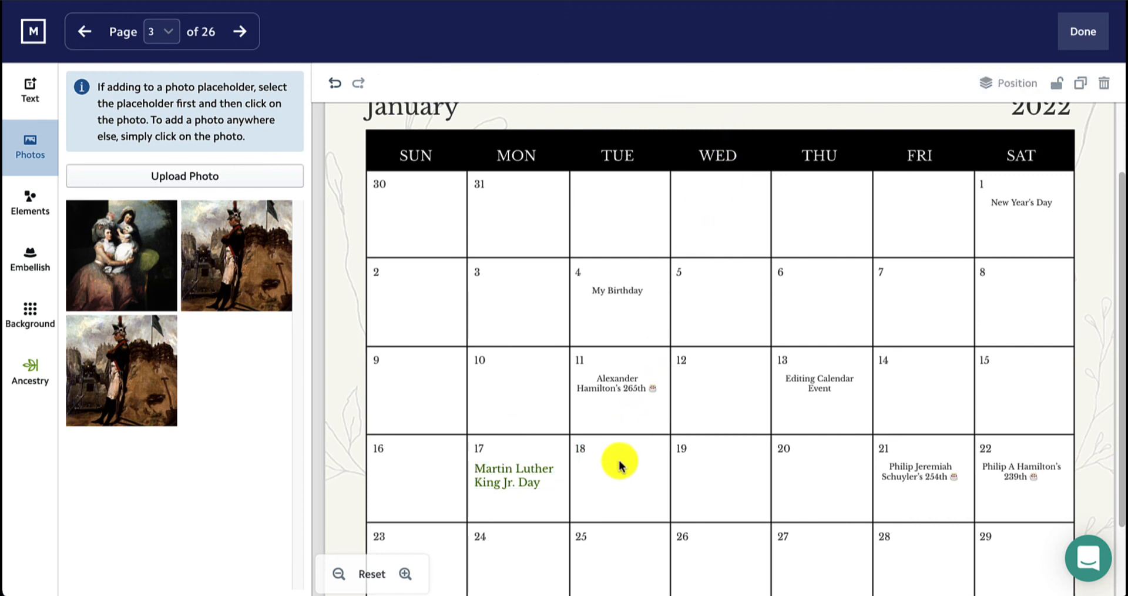
Delete the "Editing Calendar Event" entry from January 13
click(821, 388)
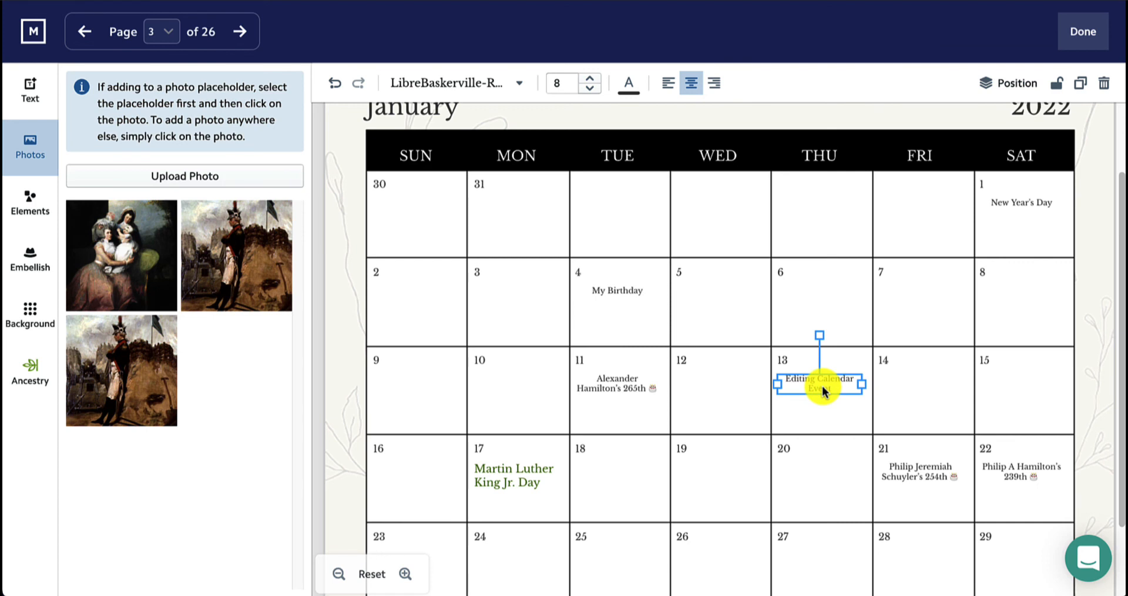
click(1104, 85)
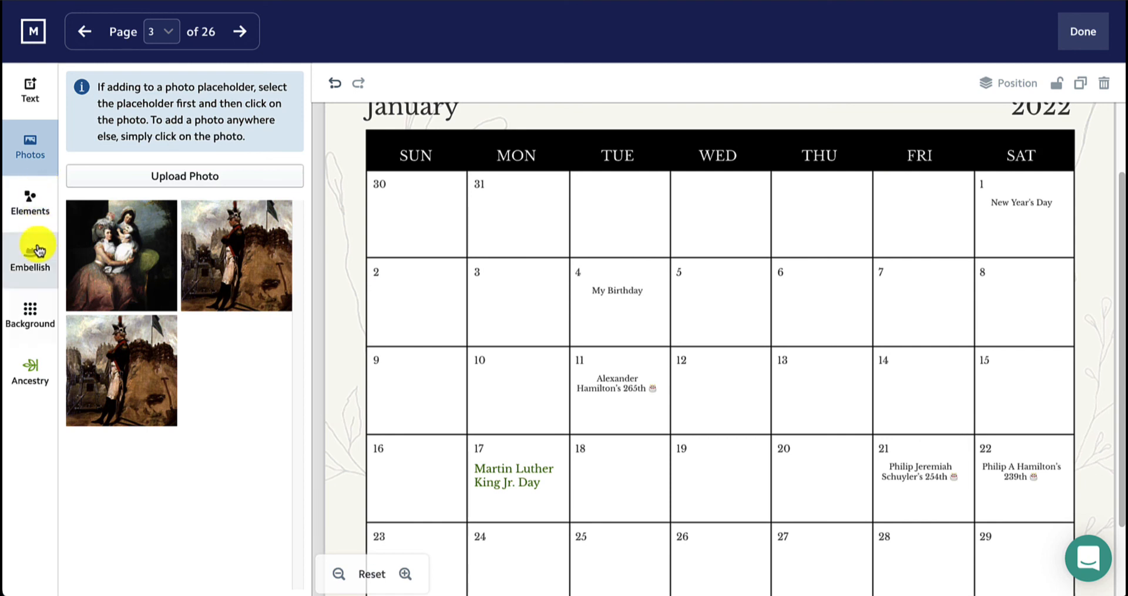
Add the Ancestry portrait of the woman in a lace dress, fitted into January's empty first-row Wednesday cell, with a tape embellishment across its upper edge
click(34, 364)
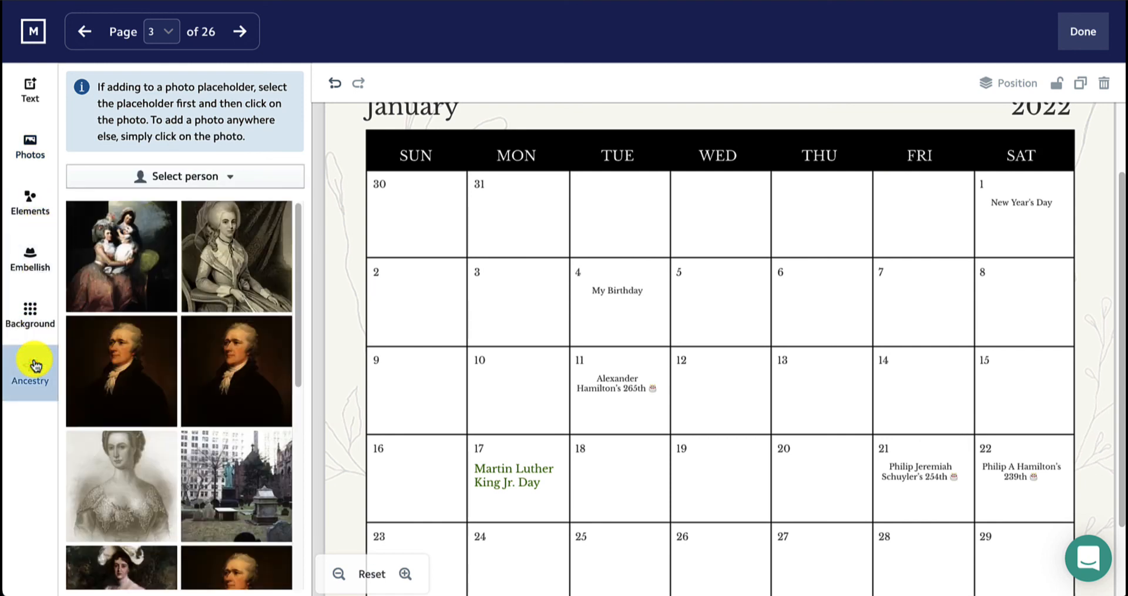
click(135, 438)
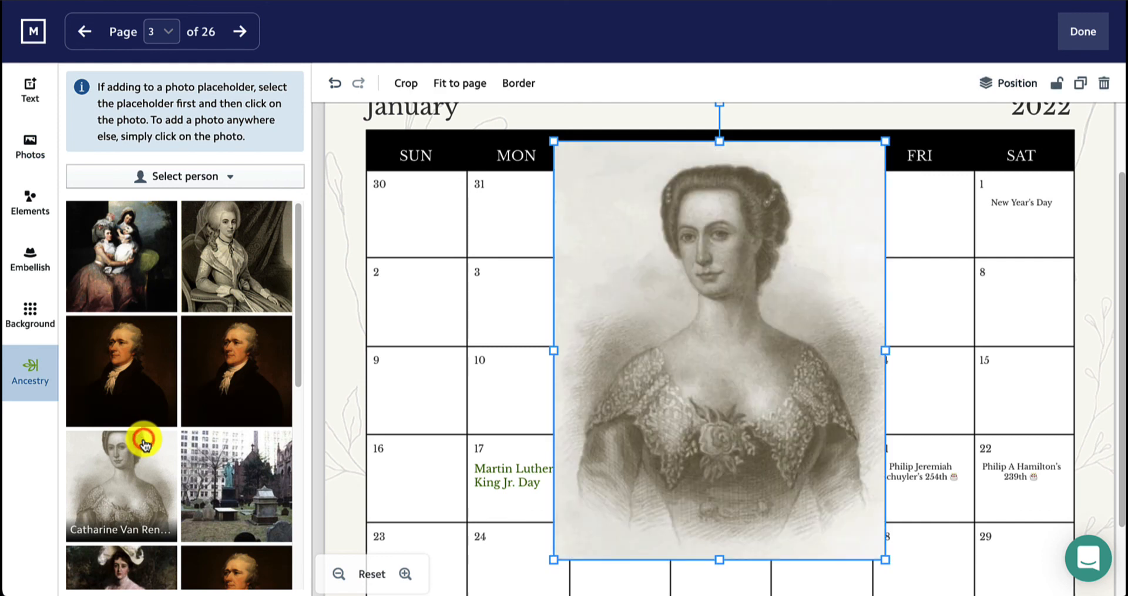
drag(888, 141, 668, 504)
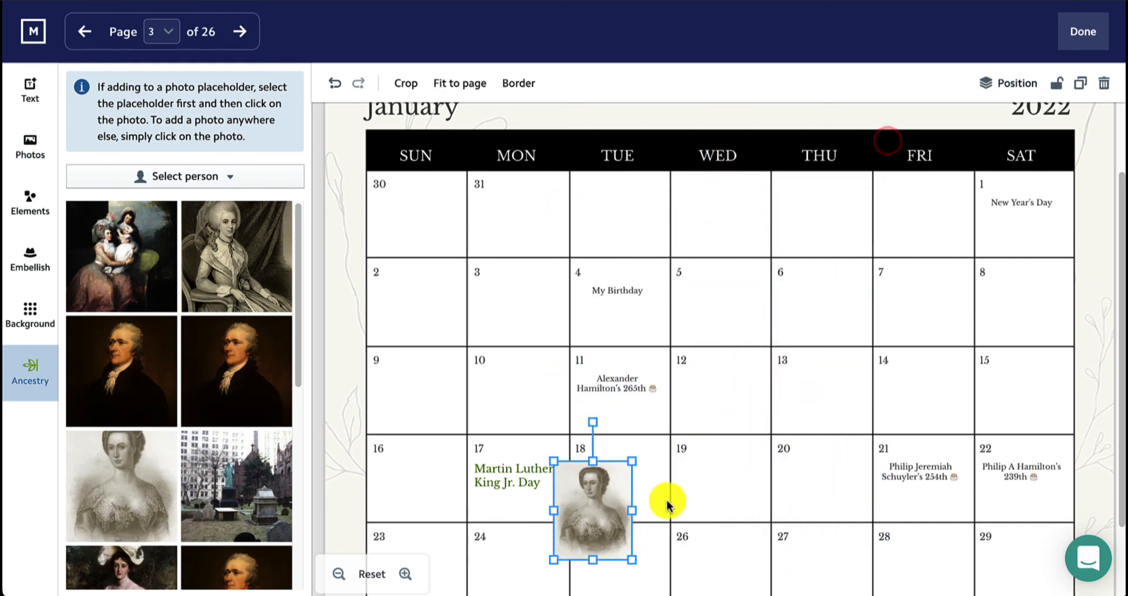
drag(596, 526, 765, 250)
double_click(727, 249)
click(795, 239)
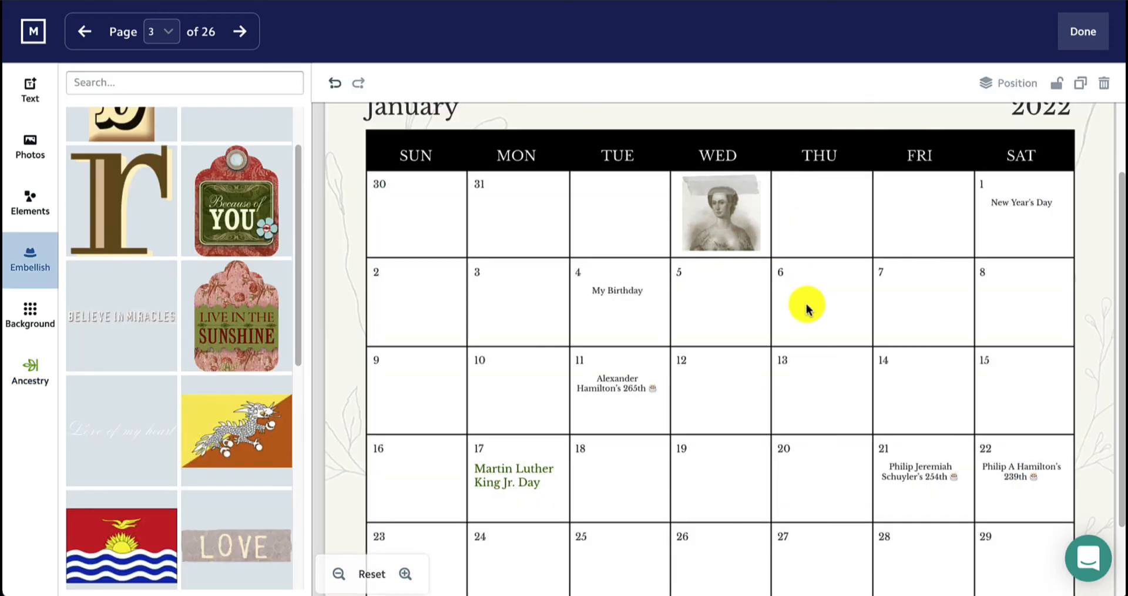
Finish editing the calendar pages and add the calendar to the cart, confirming that the preview has been reviewed
click(237, 31)
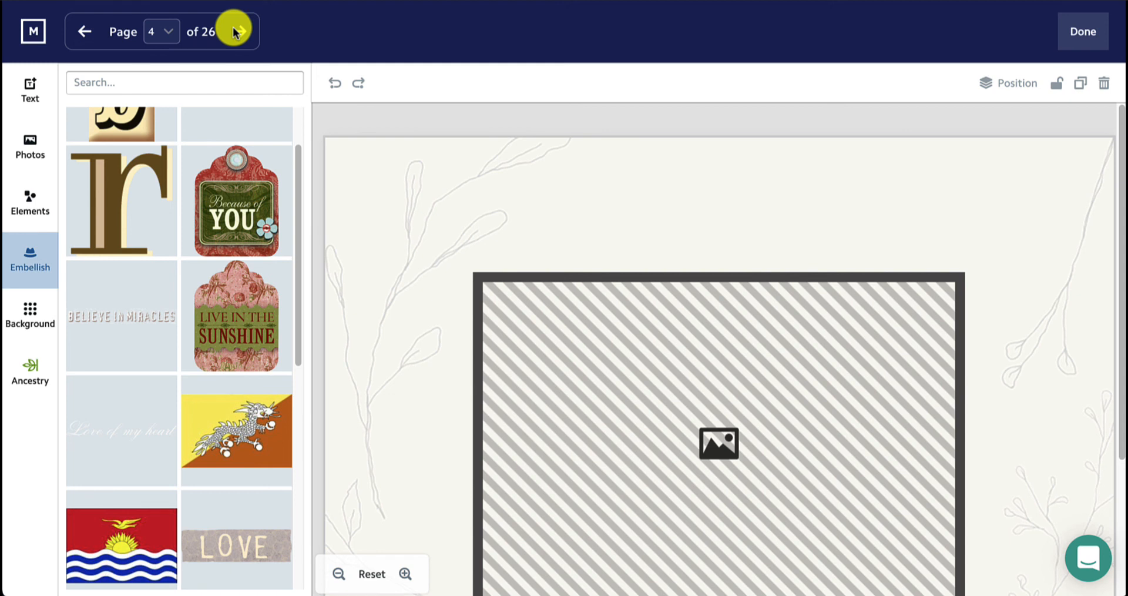
click(1072, 24)
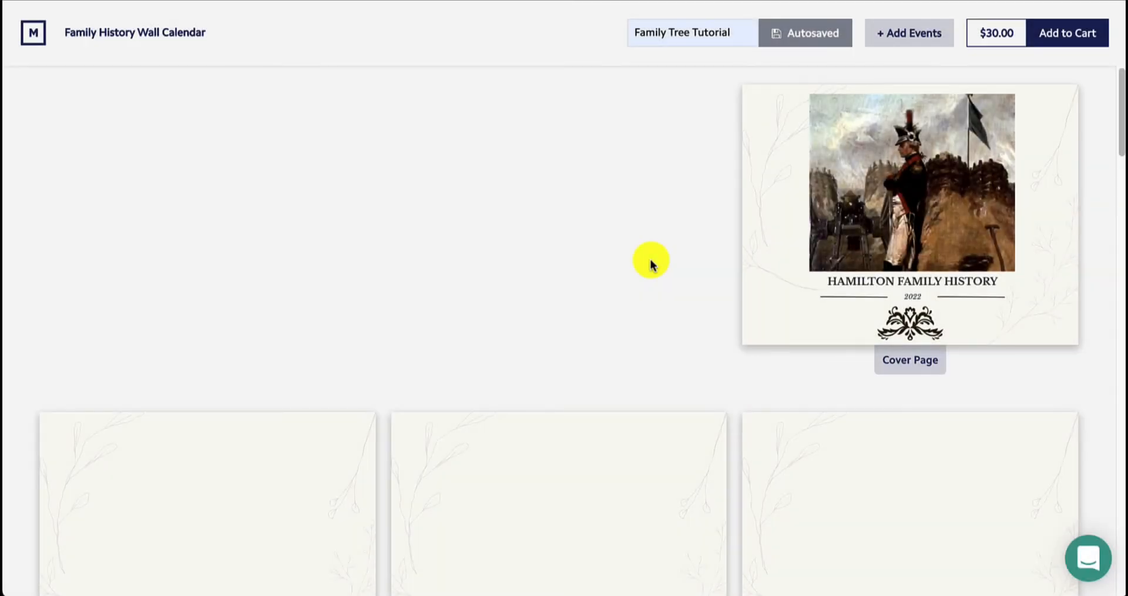
click(1067, 36)
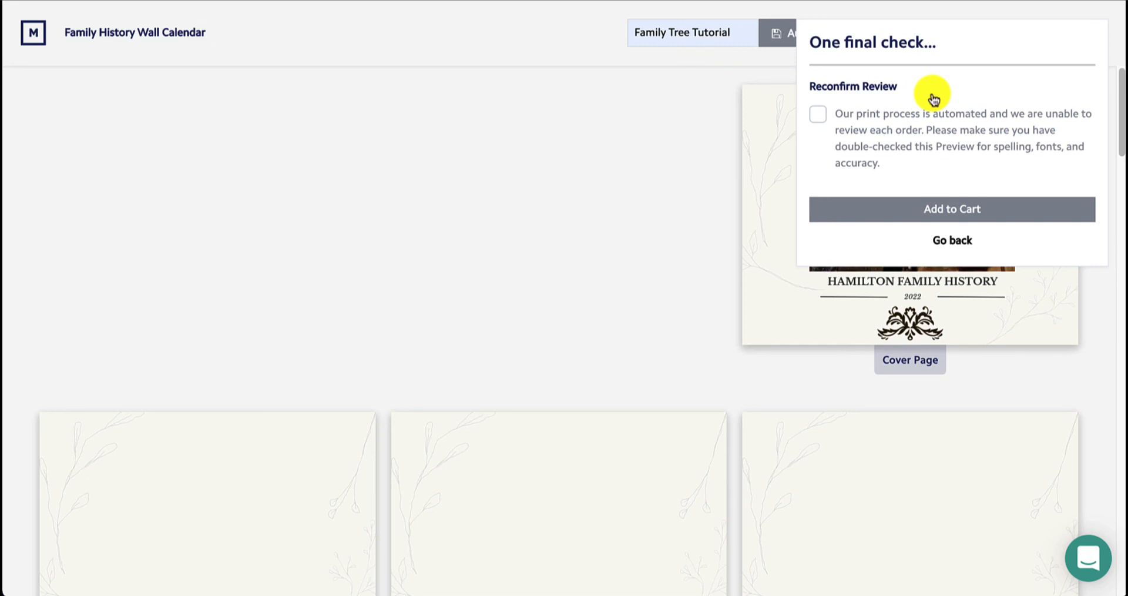
click(821, 120)
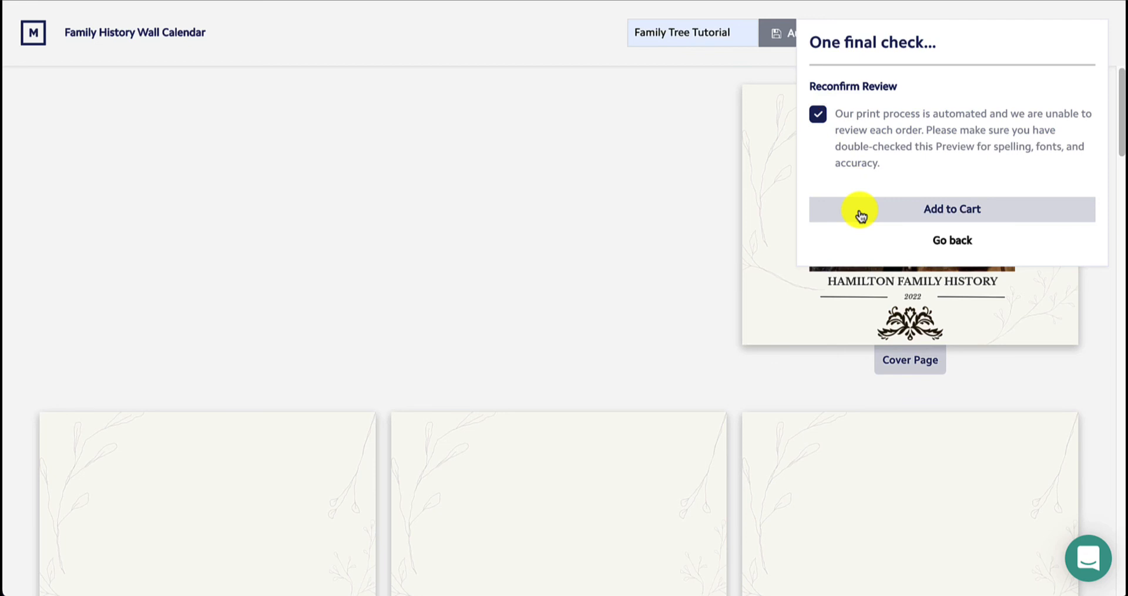
click(859, 212)
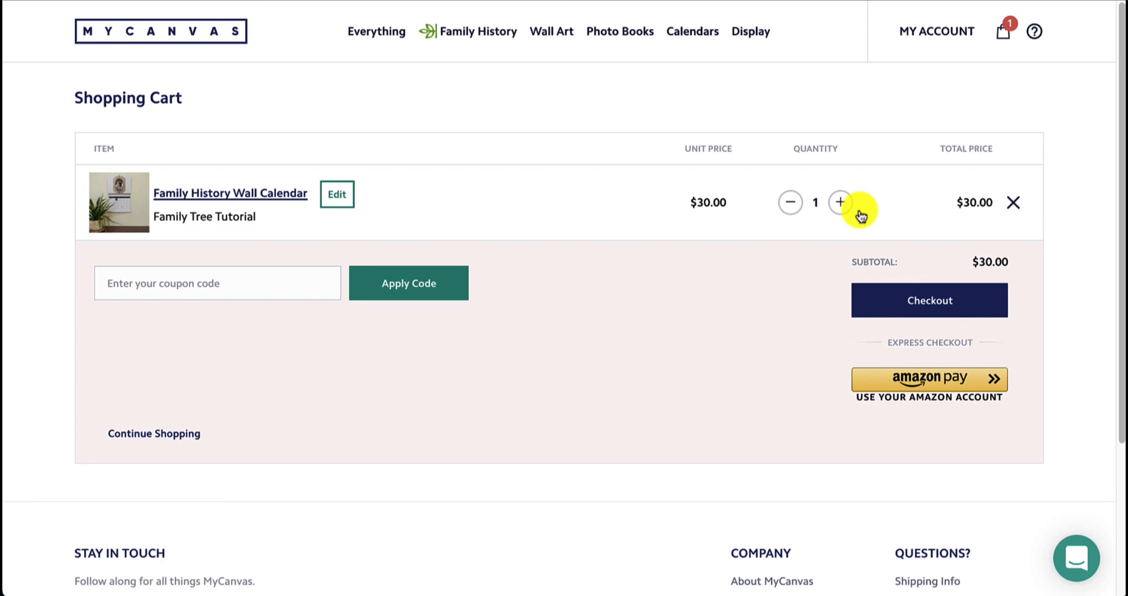
Set the Family History Wall Calendar's quantity to 2 in the shopping cart and proceed to checkout
click(841, 205)
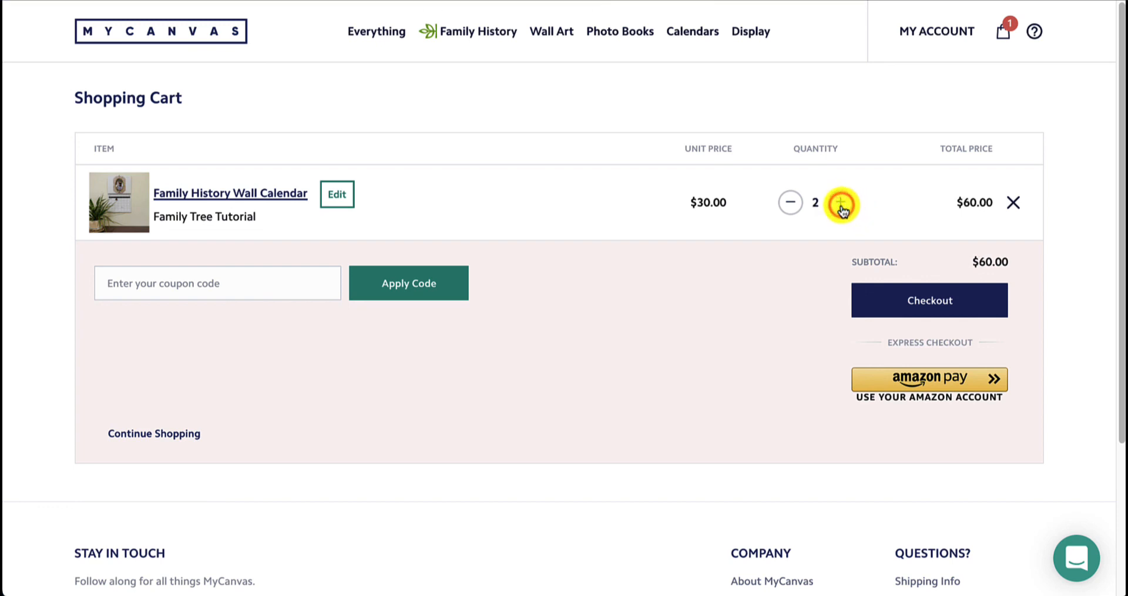
click(841, 206)
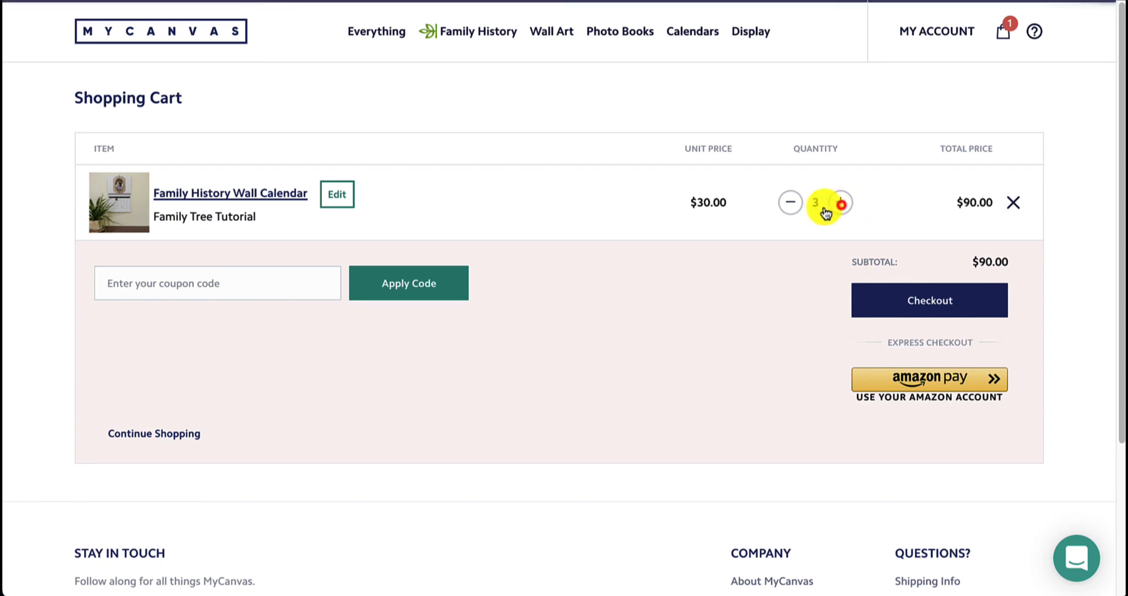
click(789, 215)
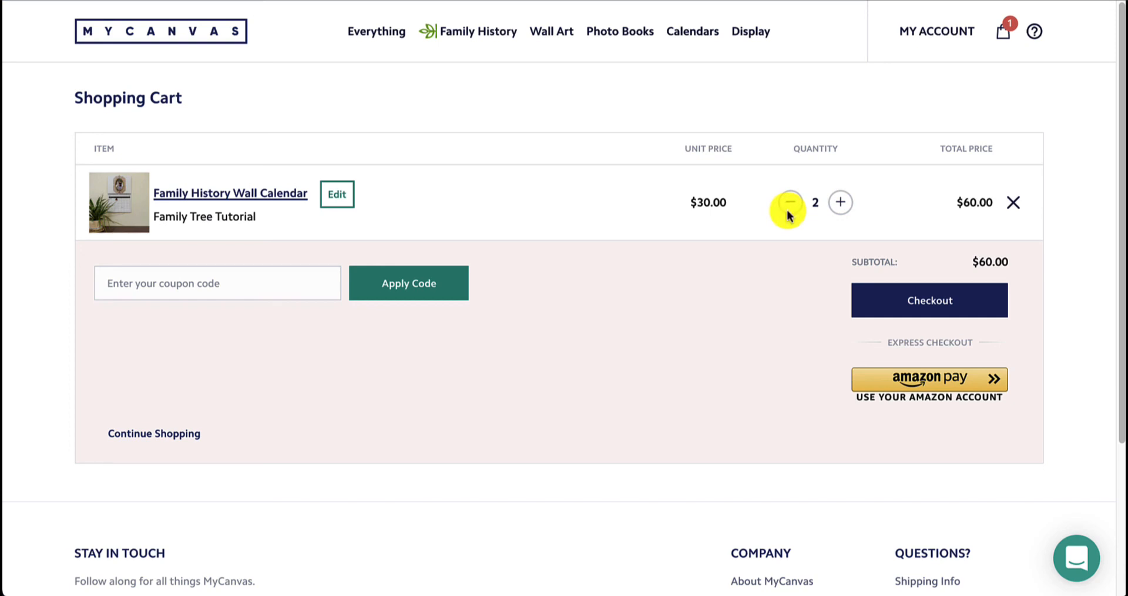
click(924, 294)
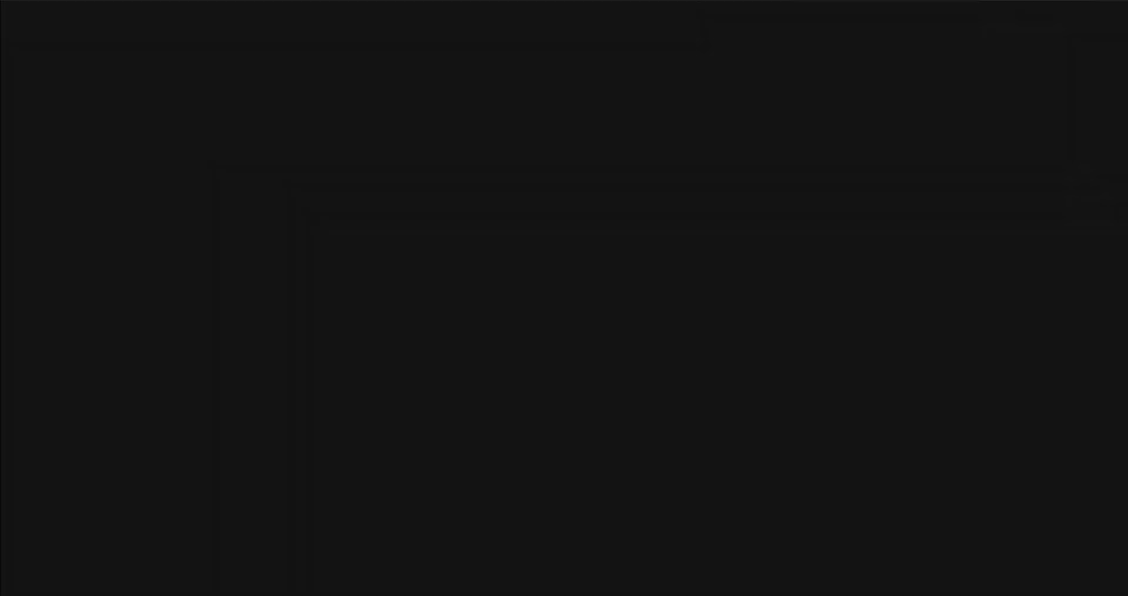